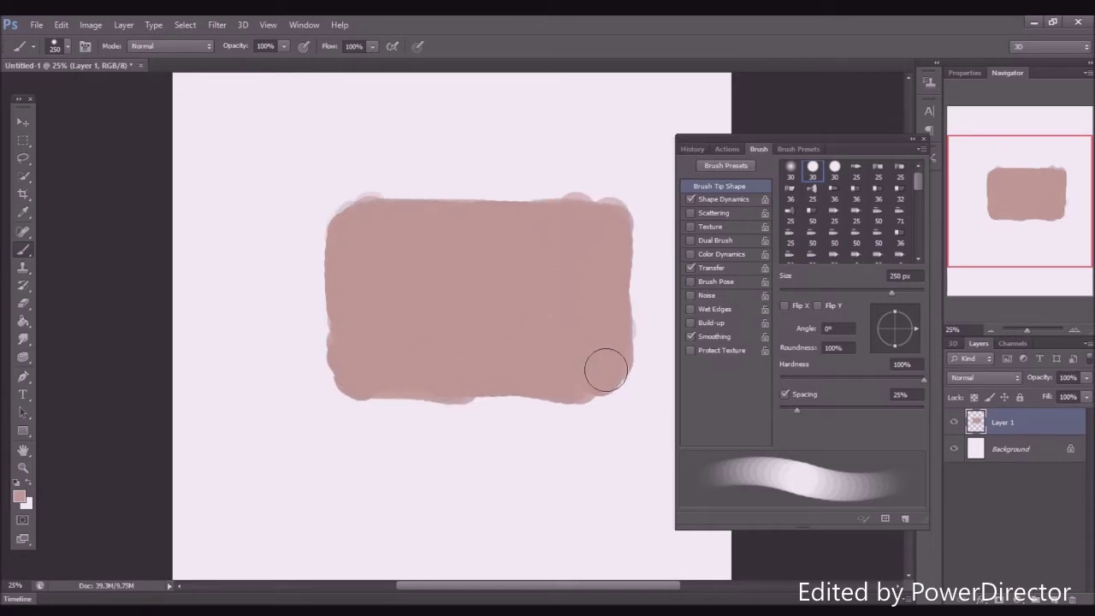
Choose a hard round eraser tip and undo the test erasure at the painted rectangle's upper-left corner.
key("e")
right_click(370, 466)
left_click(341, 465)
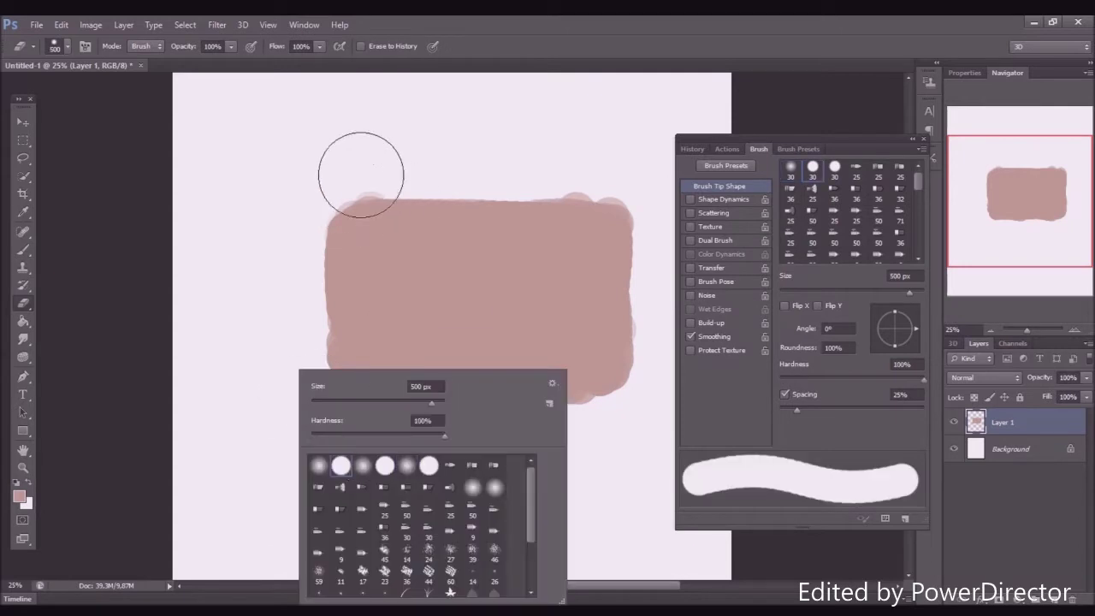
left_click(360, 175)
key("[")
right_click(463, 188)
left_click(568, 286)
left_click(551, 285)
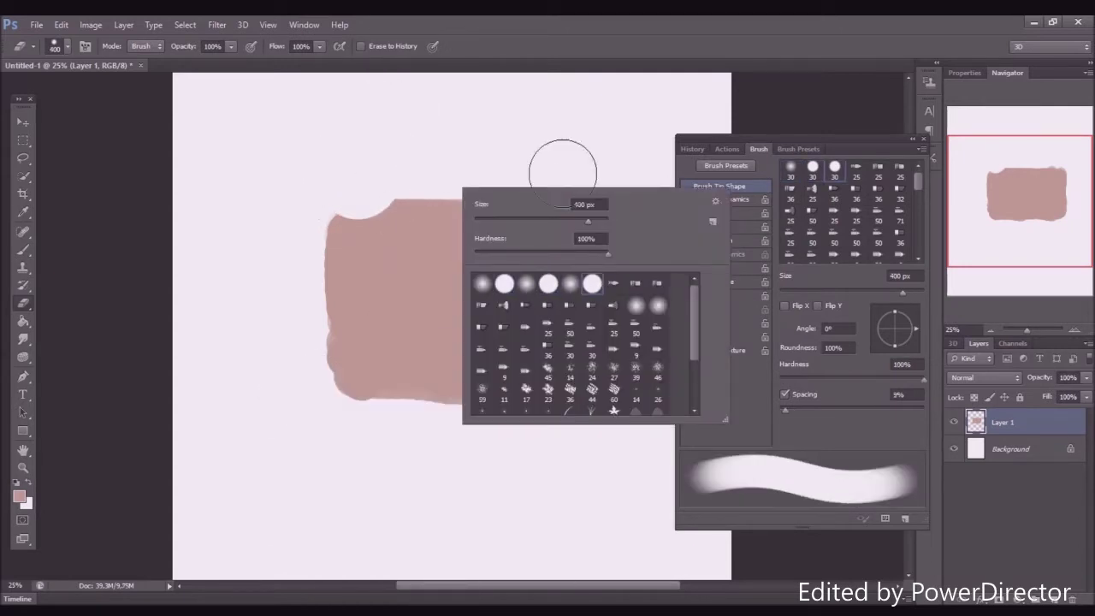
left_click(431, 170)
key("ctrl+z")
Straighten all four rough edges of the painted skin-tone rectangle with a 70 px eraser.
key("[")
key("[")
key("[")
key("[")
key("[")
key("[")
key("[")
key("[")
key("[")
key("[")
mouse_move(380, 189)
left_mouse_down()
mouse_move(325, 188)
mouse_move(320, 269)
mouse_move(334, 376)
left_mouse_up()
left_click_drag(627, 201, 634, 380)
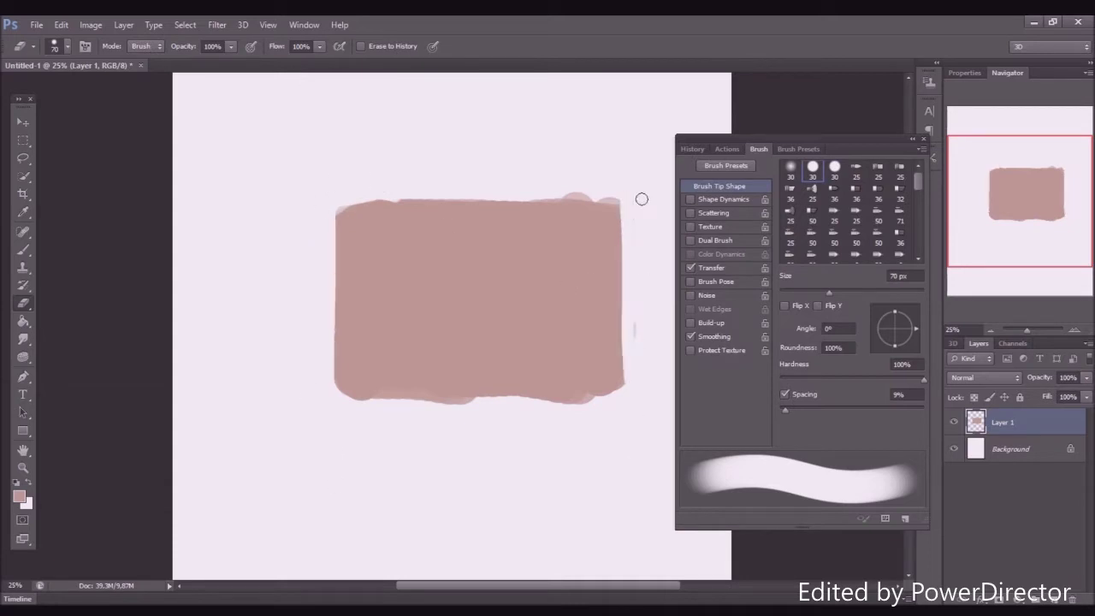
mouse_move(509, 413)
left_mouse_down()
mouse_move(333, 406)
mouse_move(596, 398)
left_mouse_up()
left_click_drag(335, 204, 607, 193)
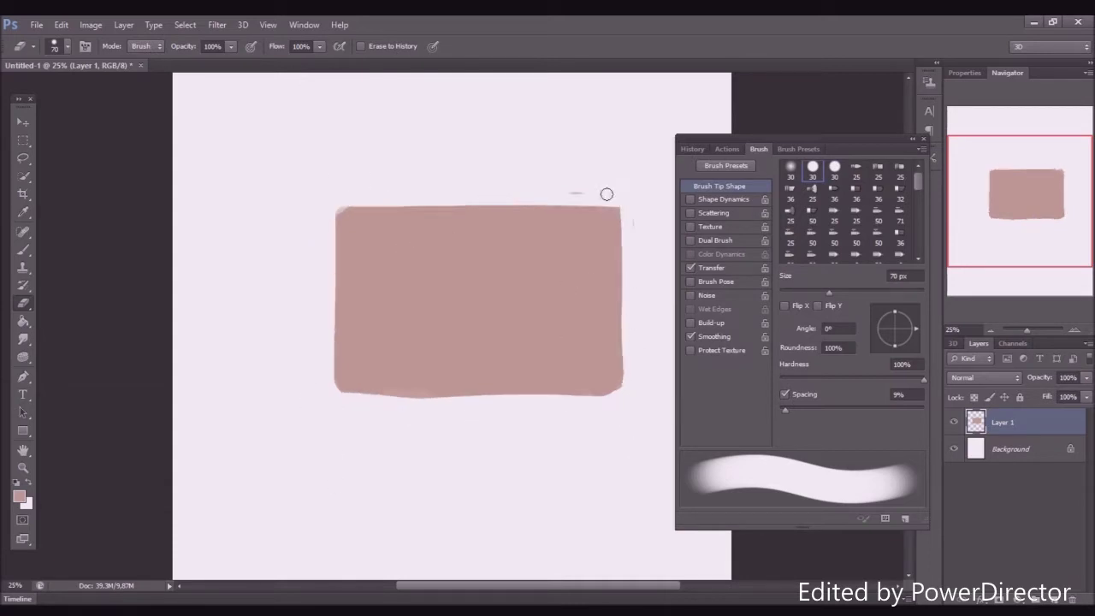
Enlarge the painted rectangle to about 121% width and reposition it near the middle of the canvas.
key("b")
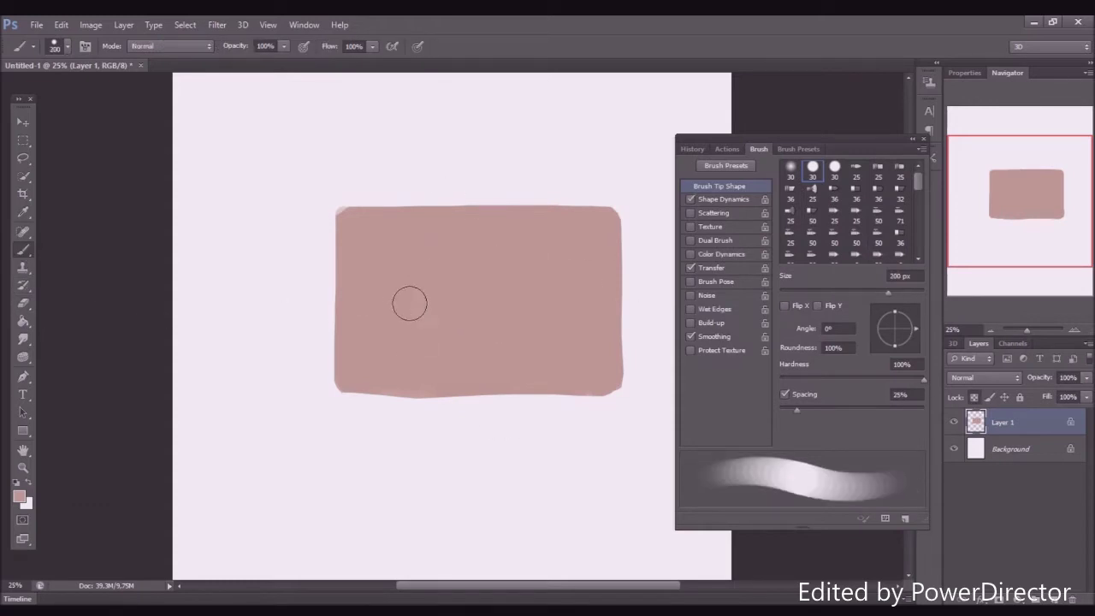
key("ctrl+t")
left_click_drag(333, 202, 284, 142)
left_click_drag(520, 276, 533, 297)
left_click_drag(638, 293, 649, 292)
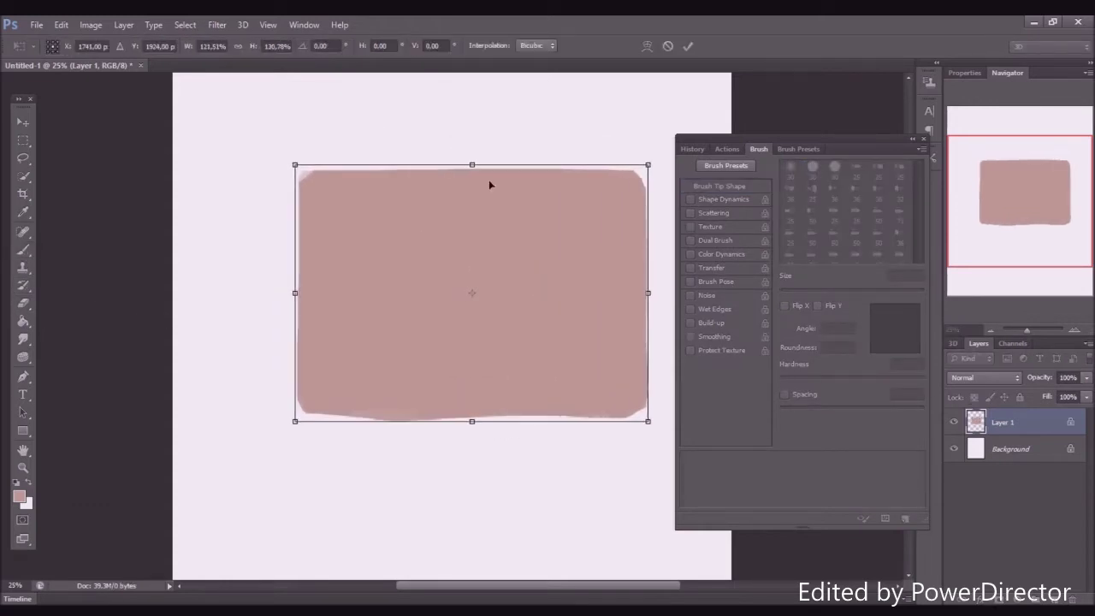
left_click_drag(473, 165, 472, 173)
key("Return")
key("ctrl+t")
left_click_drag(534, 318, 517, 321)
key("Return")
Pick a darker skin tone and paint strokes for the two nose wings and the curved nose base.
left_click(19, 497)
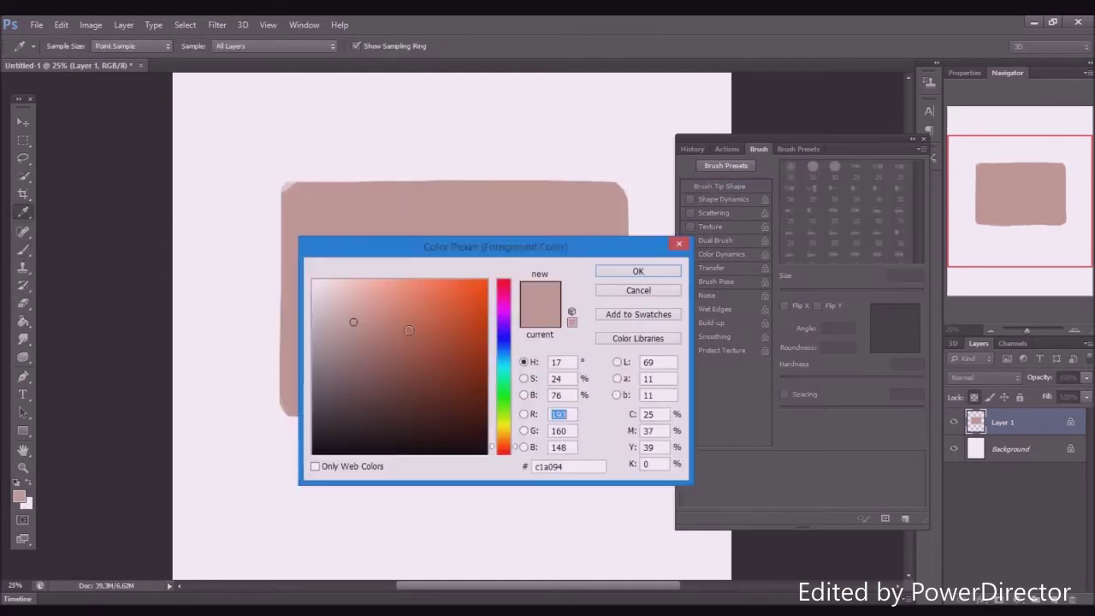
left_click(643, 272)
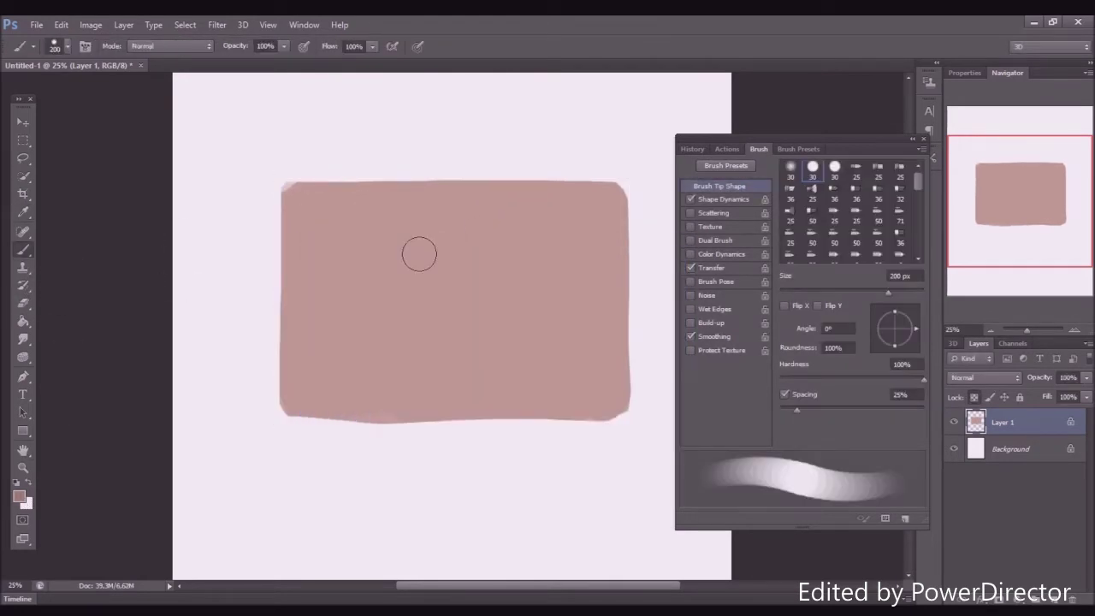
key("[")
mouse_move(412, 289)
left_mouse_down()
mouse_move(393, 330)
mouse_move(412, 350)
left_mouse_up()
mouse_move(480, 296)
left_mouse_down()
mouse_move(482, 348)
mouse_move(428, 342)
mouse_move(469, 339)
left_mouse_up()
Copy the lassoed nose strokes to a new layer, shift them slightly up and right, and merge them into Layer 1.
left_click(24, 159)
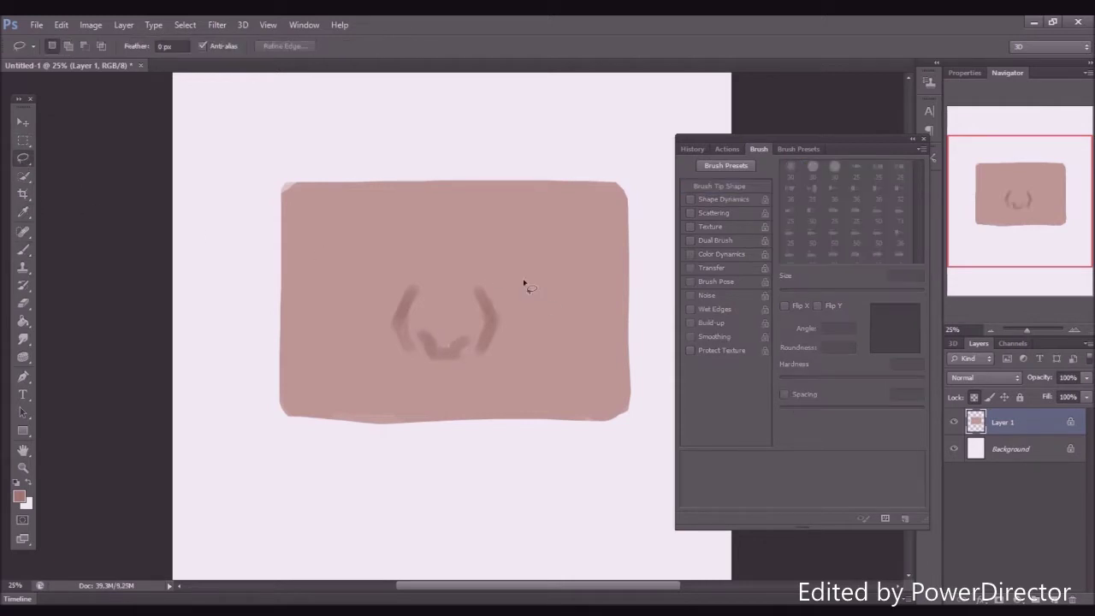
left_click_drag(525, 287, 531, 298)
key("ctrl+j")
key("ctrl+t")
mouse_move(482, 341)
left_mouse_down()
mouse_move(534, 313)
mouse_move(492, 330)
left_mouse_up()
key("Return")
left_click(956, 426)
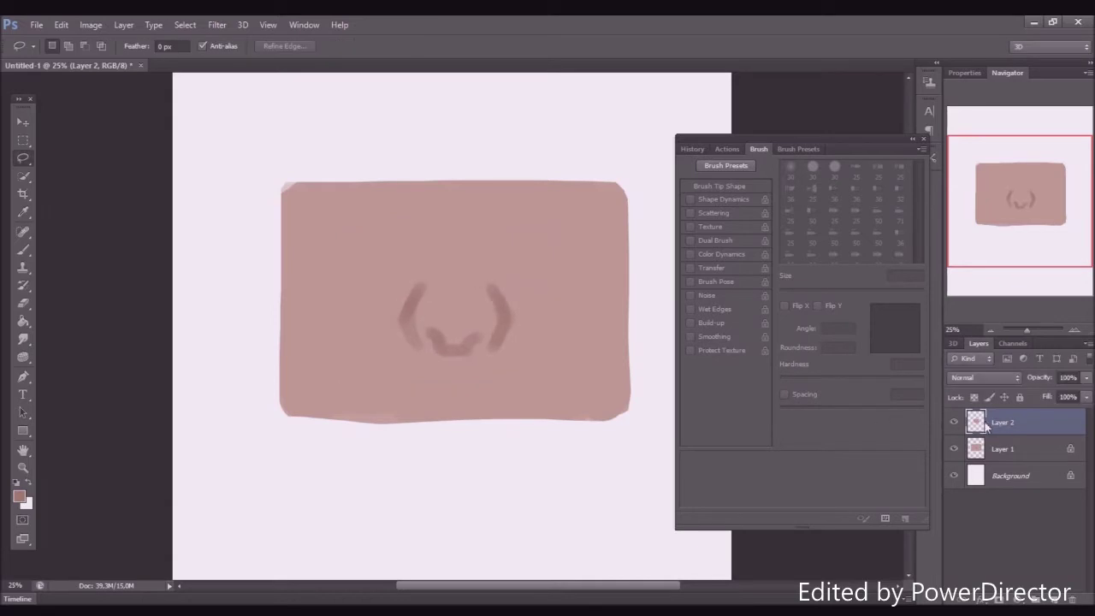
key("ctrl+e")
Softly shade around the nose and along both sides of the bridge with a 250 px brush at 38% opacity.
left_click(24, 250)
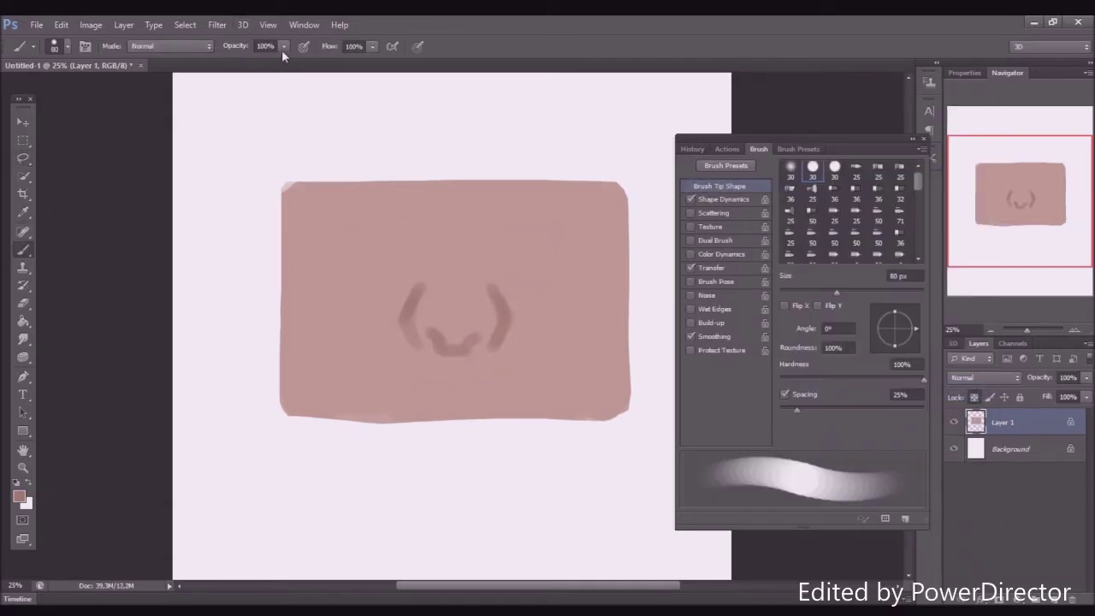
left_click_drag(415, 331, 441, 337)
left_click(284, 46)
left_click_drag(282, 74, 242, 74)
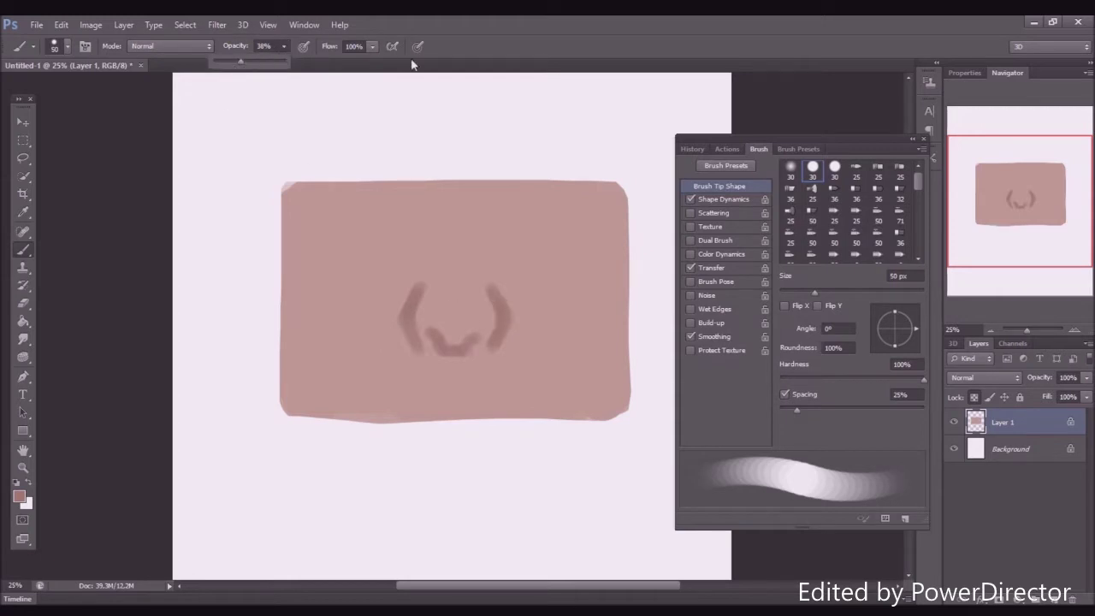
left_click(414, 65)
key("bracketright")
key("bracketright")
key("bracketright")
key("bracketright")
key("bracketright")
key("bracketright")
key("bracketright")
key("bracketright")
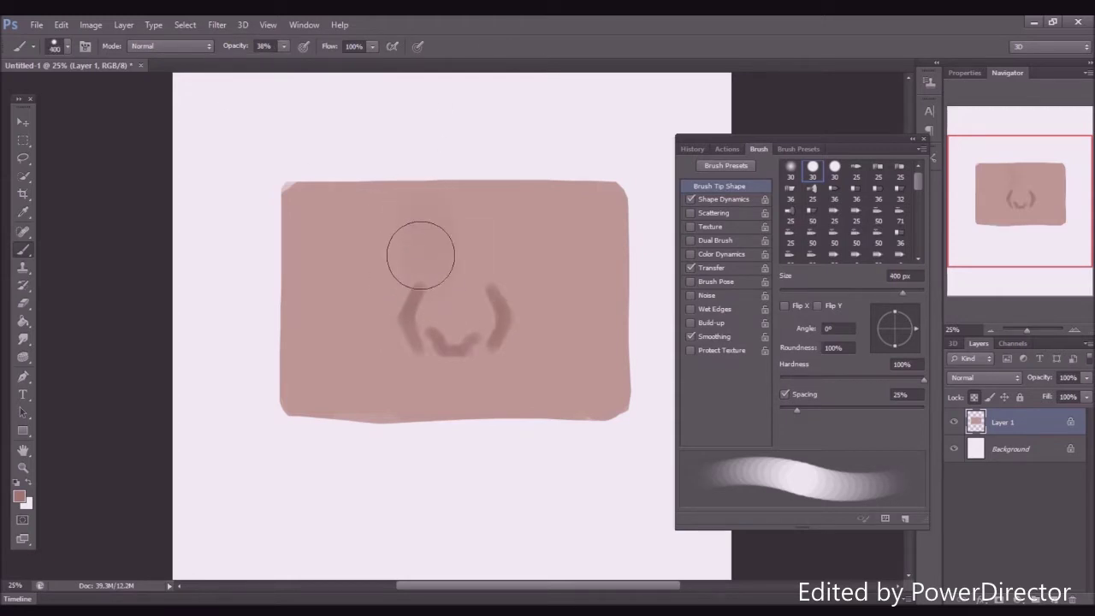
key("bracketleft")
key("bracketleft")
mouse_move(426, 207)
left_mouse_down()
mouse_move(402, 345)
mouse_move(413, 331)
mouse_move(504, 309)
mouse_move(489, 229)
mouse_move(425, 332)
mouse_move(429, 353)
mouse_move(455, 299)
mouse_move(495, 334)
mouse_move(488, 214)
mouse_move(473, 287)
left_mouse_up()
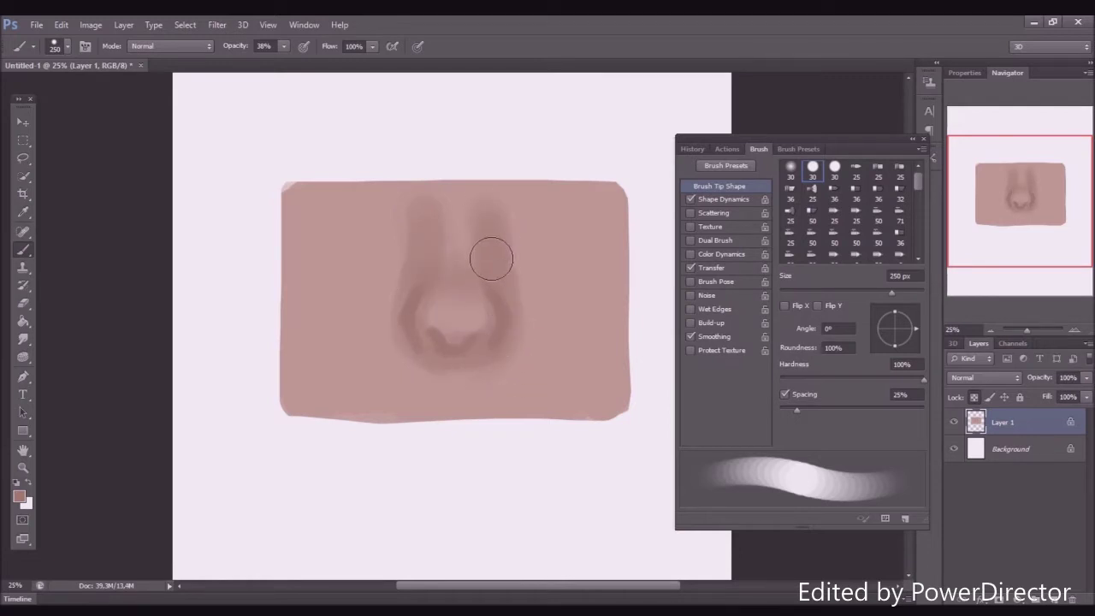
Deepen the shading on both sides of the nose bridge using a tone sampled from the painting.
mouse_move(457, 190)
left_mouse_down()
mouse_move(474, 218)
mouse_move(441, 202)
left_mouse_up()
left_click(431, 244, "alt")
left_click_drag(433, 246, 462, 212)
Refine the shading at the nose base with a 70 px brush in brown 976b63.
key("bracketleft")
key("bracketleft")
key("bracketleft")
key("bracketleft")
key("bracketleft")
key("bracketleft")
key("bracketleft")
key("bracketleft")
left_click(18, 496)
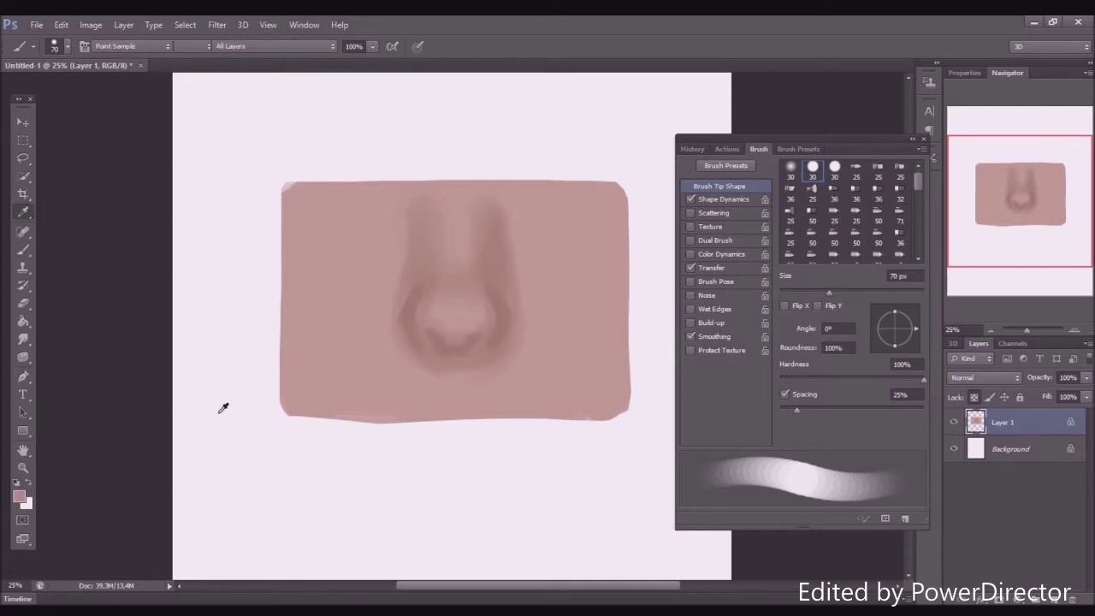
left_click(371, 351)
left_click(515, 446)
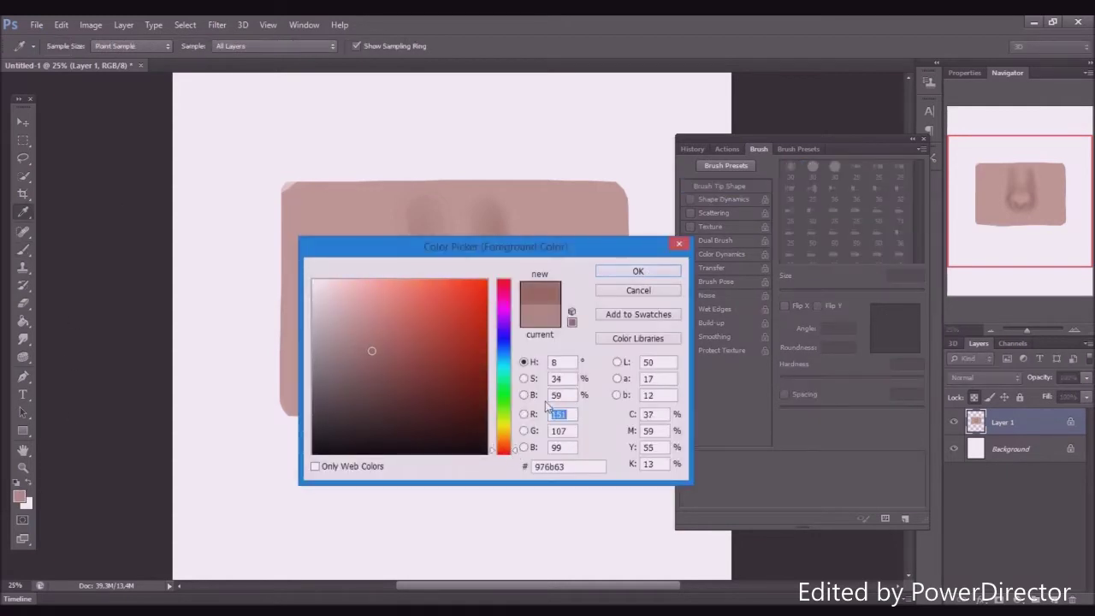
left_click(639, 272)
key("b")
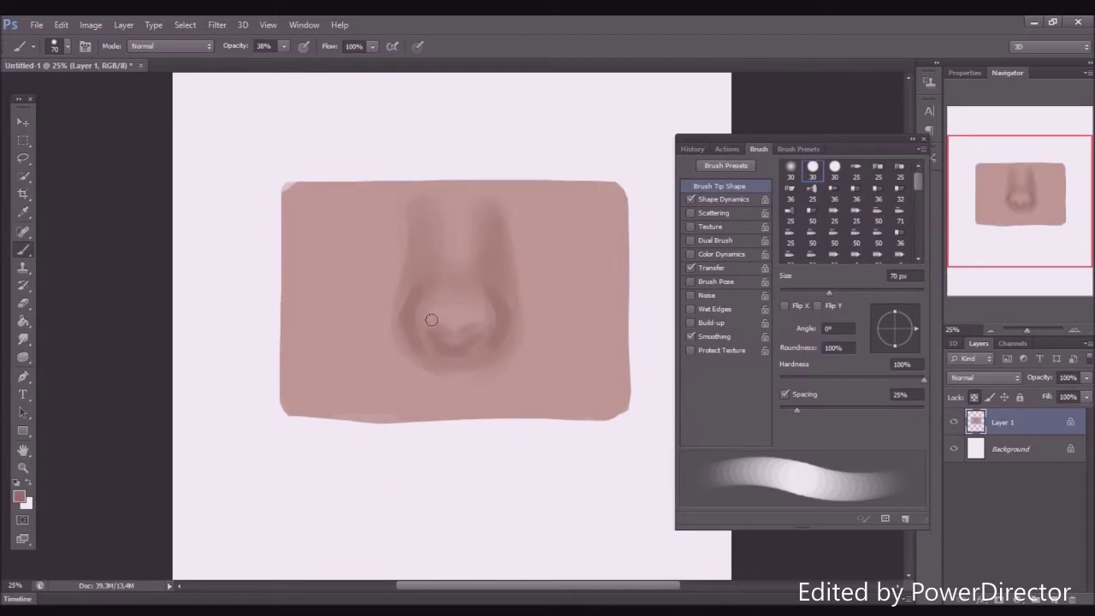
Darken the nose wings and nostrils with brown 815f53 at 100% opacity, reducing the brush to 30 px for the nostrils.
left_click(450, 337, "alt")
key("0")
left_click(18, 496)
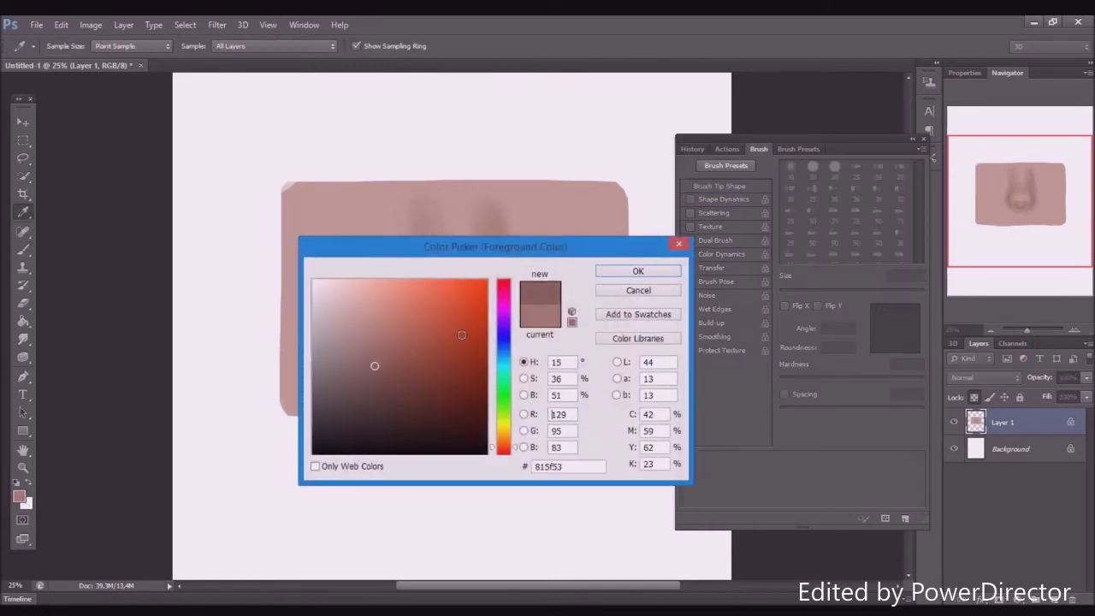
key("Return")
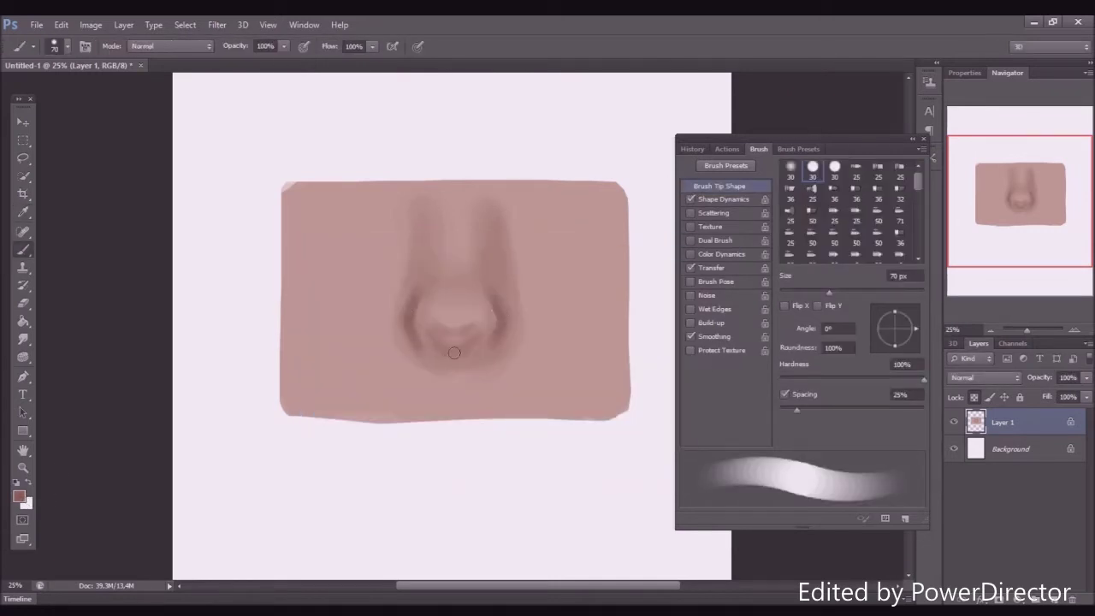
key("bracketleft")
key("bracketleft")
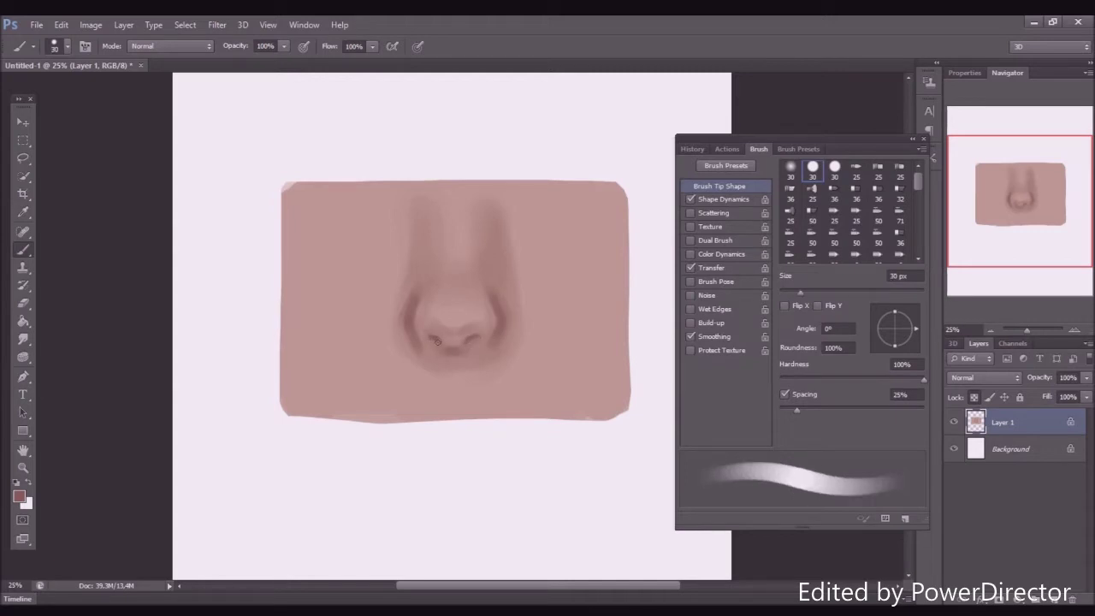
Blend the nostrils and nose wings using tones sampled from around the nose.
left_click(498, 330, "alt")
left_click(456, 338, "alt")
left_click(418, 300, "alt")
Paint darker contour lines along both sides of the upper bridge with an 80 px brush at 45% opacity.
key("4")
key("5")
key("bracketright")
key("bracketright")
key("bracketright")
key("bracketright")
key("bracketright")
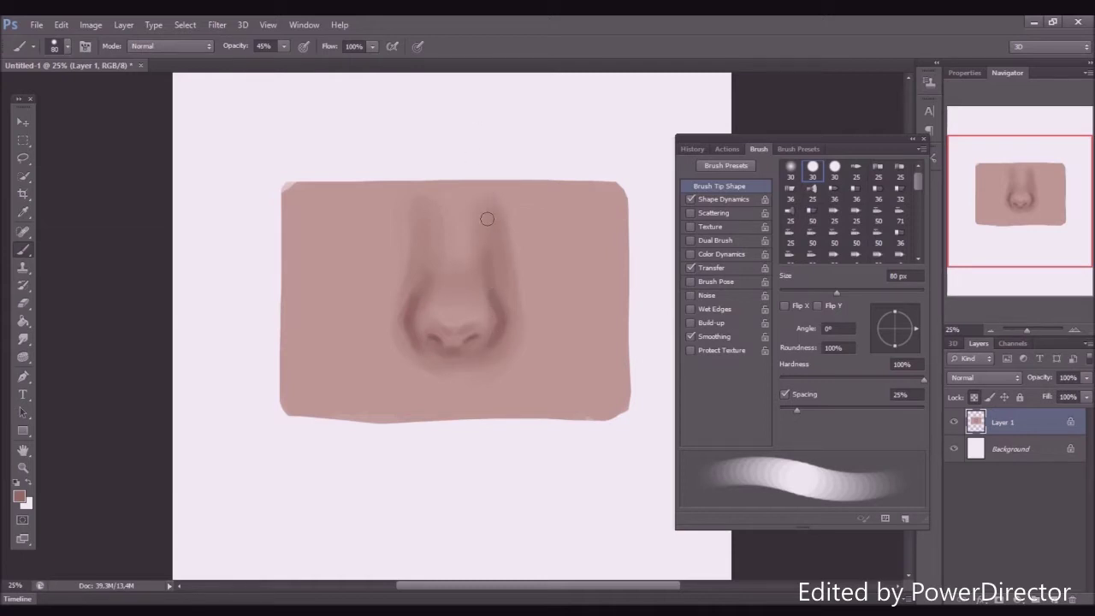
left_click_drag(489, 199, 486, 233)
left_click_drag(422, 196, 432, 240)
Clean up the outer bridge shading and shape the shadow below the nose using sampled skin tones.
left_click(519, 218, "alt")
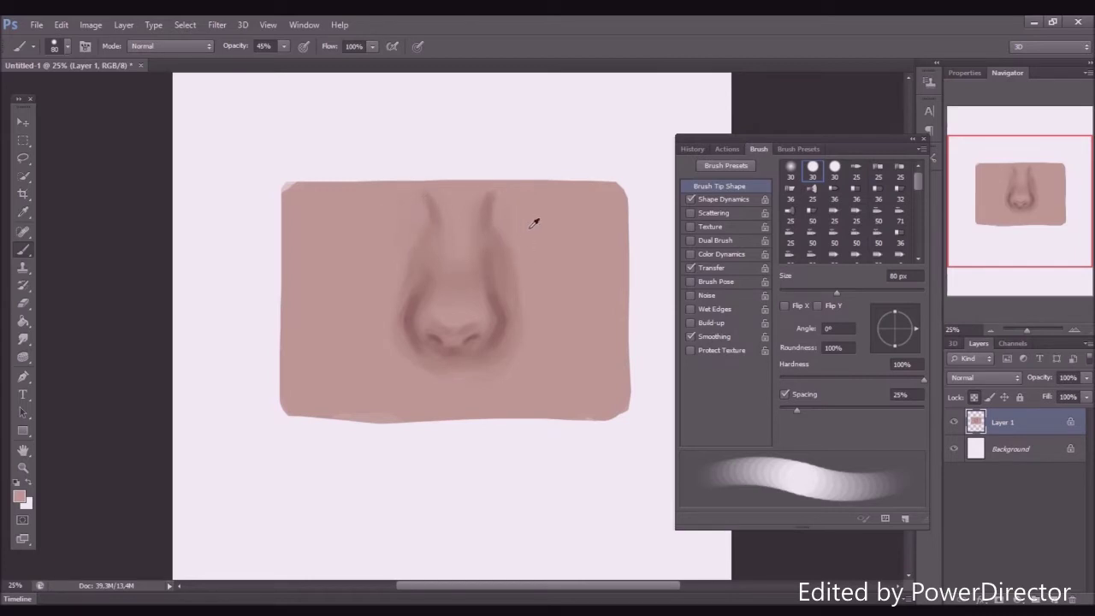
left_click(425, 229, "alt")
left_click(424, 336, "alt")
left_click(475, 399, "alt")
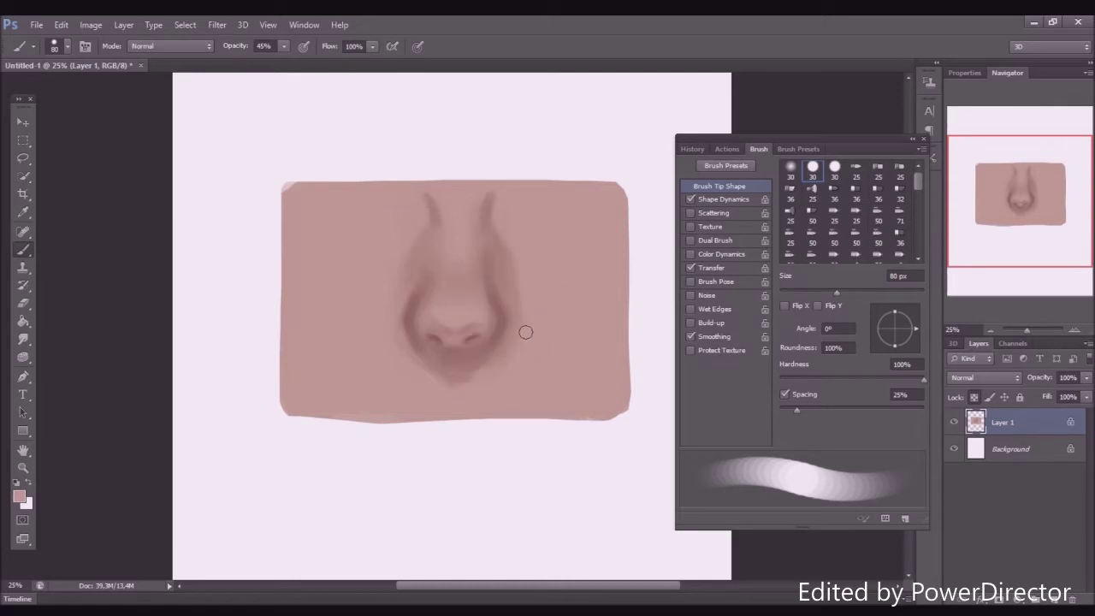
Extend soft shading from the right side of the nose bridge onto the cheek with a 175 px brush.
left_click(513, 252, "alt")
key("bracketright")
key("bracketright")
key("bracketright")
key("bracketright")
key("bracketright")
key("bracketright")
key("bracketright")
key("bracketleft")
key("bracketleft")
left_click_drag(522, 273, 565, 284)
left_click(579, 291, "alt")
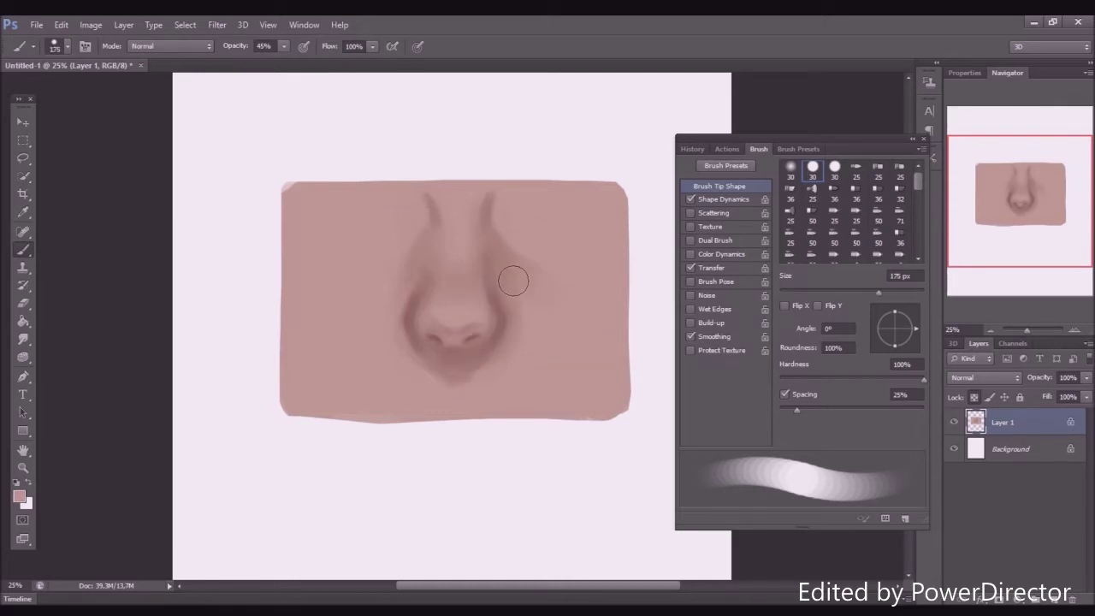
Extend matching soft shading from the left side of the nose bridge onto the cheek with sampled tones.
left_click(510, 253, "alt")
left_click(354, 292, "alt")
left_click(430, 239, "alt")
left_click_drag(414, 250, 359, 269)
left_click(352, 295, "alt")
Refine the edges of both nose wings with a smaller brush and tones sampled around them.
key("bracketleft")
key("bracketleft")
key("bracketleft")
key("bracketleft")
key("bracketleft")
key("bracketleft")
left_click(505, 305, "alt")
left_click(419, 288, "alt")
left_click(407, 353, "alt")
left_click(420, 325, "alt")
Deepen and soften the shading around the nose tip and nostrils with a 175 px brush.
key("bracketright")
key("bracketright")
key("bracketright")
key("bracketright")
key("bracketright")
key("bracketright")
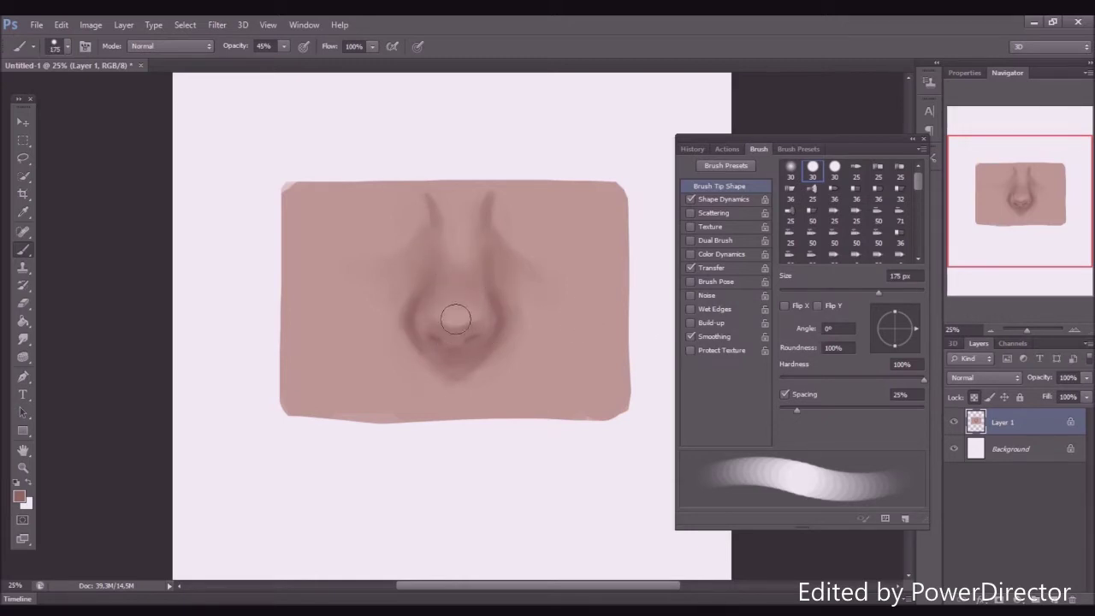
Redefine the nostrils and wing creases in dark brown 6f4136 with a 45 px brush, blending with sampled tones.
left_click(19, 495)
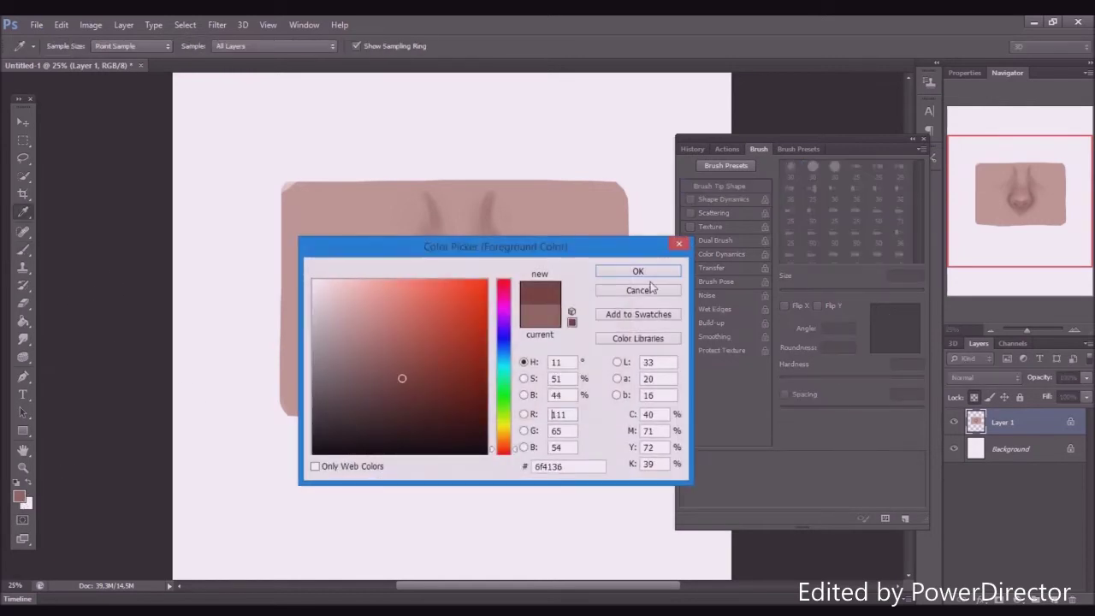
left_click(644, 272)
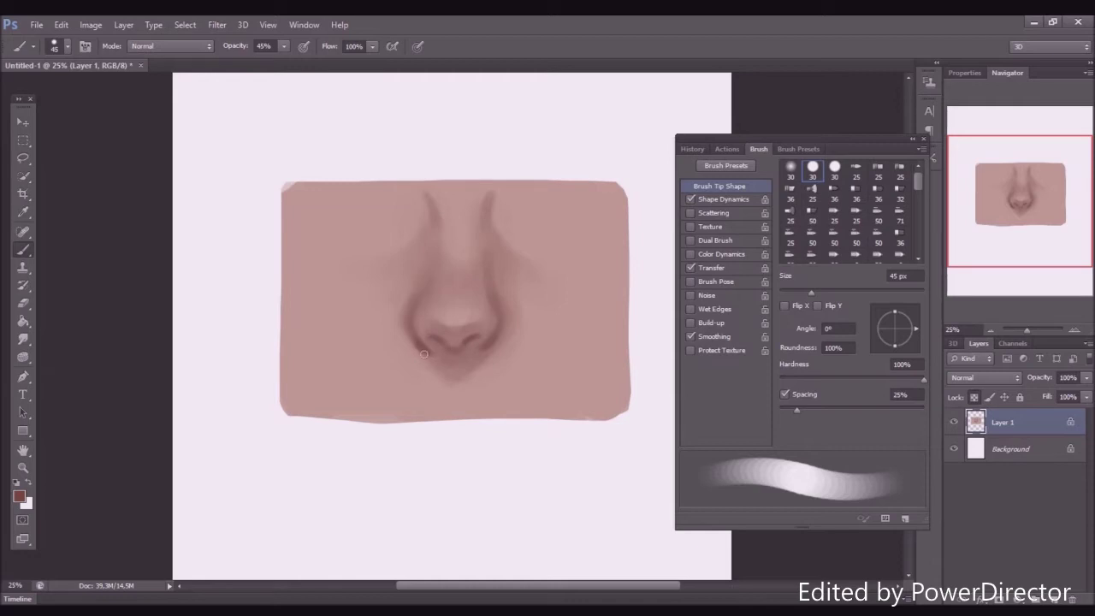
left_click(423, 359, "alt")
left_click(491, 348, "alt")
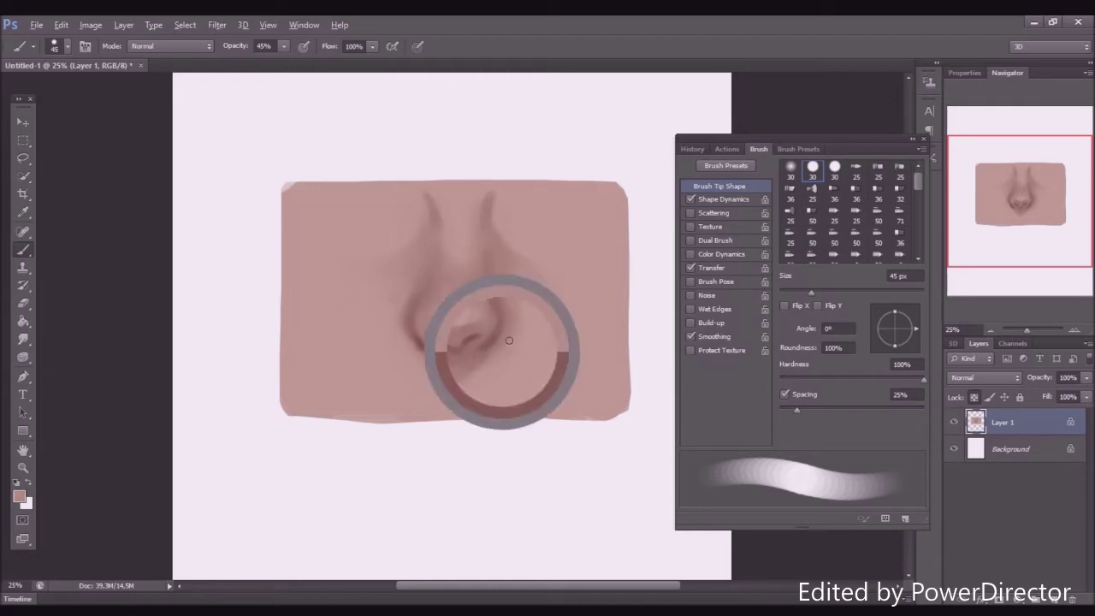
left_click(492, 353, "alt")
left_click(424, 343, "alt")
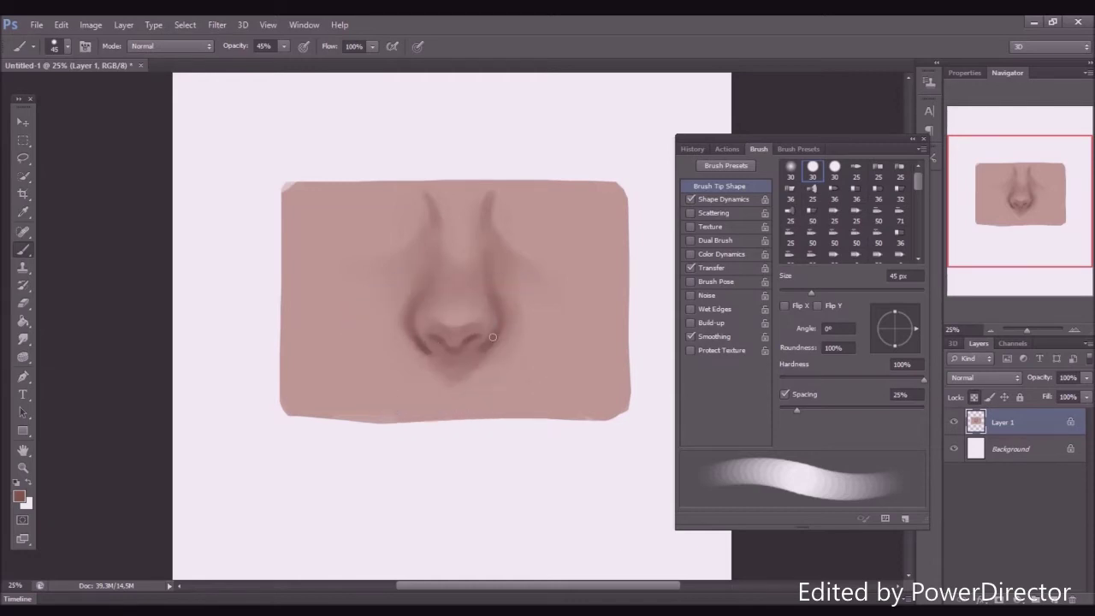
left_click(470, 358, "alt")
Tint the nose tip and wings with a pinkish red in Multiply mode at 45% opacity, enlarging the brush to 150 px.
left_click(19, 497)
left_click(381, 308)
left_click(506, 452)
left_click(536, 418)
left_click(621, 275)
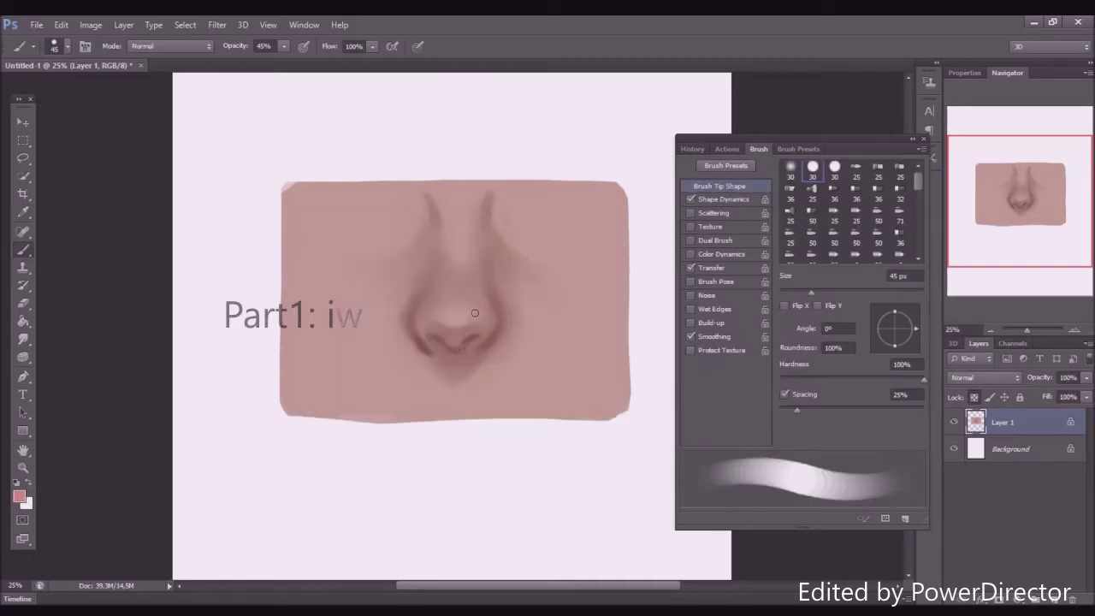
left_click(172, 46)
left_click(197, 130)
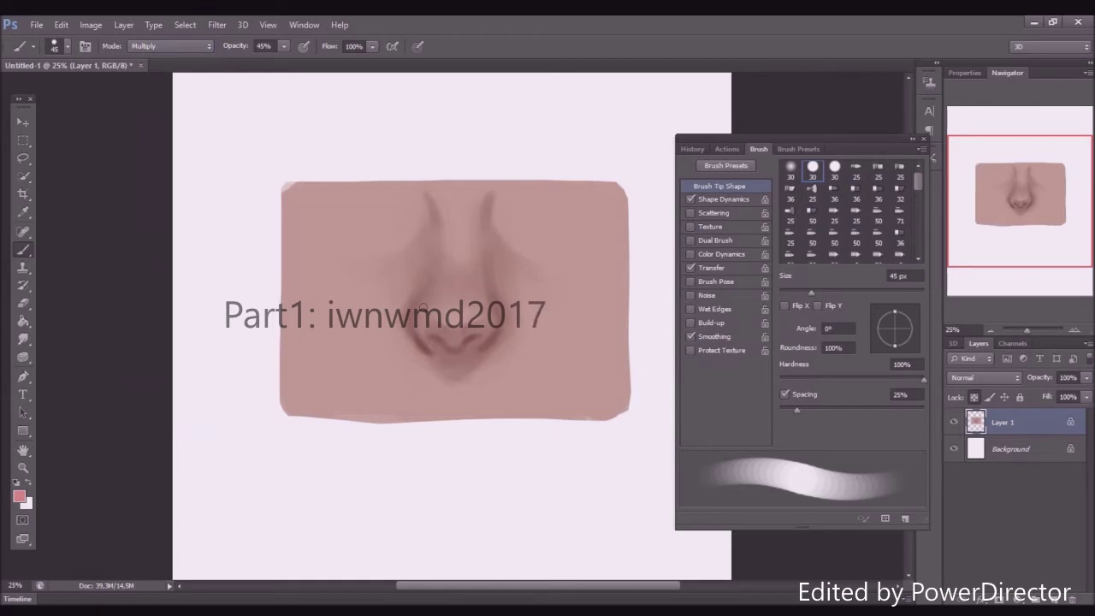
key("bracketright")
key("bracketright")
key("bracketright")
key("bracketright")
key("bracketright")
key("bracketright")
key("bracketright")
key("bracketright")
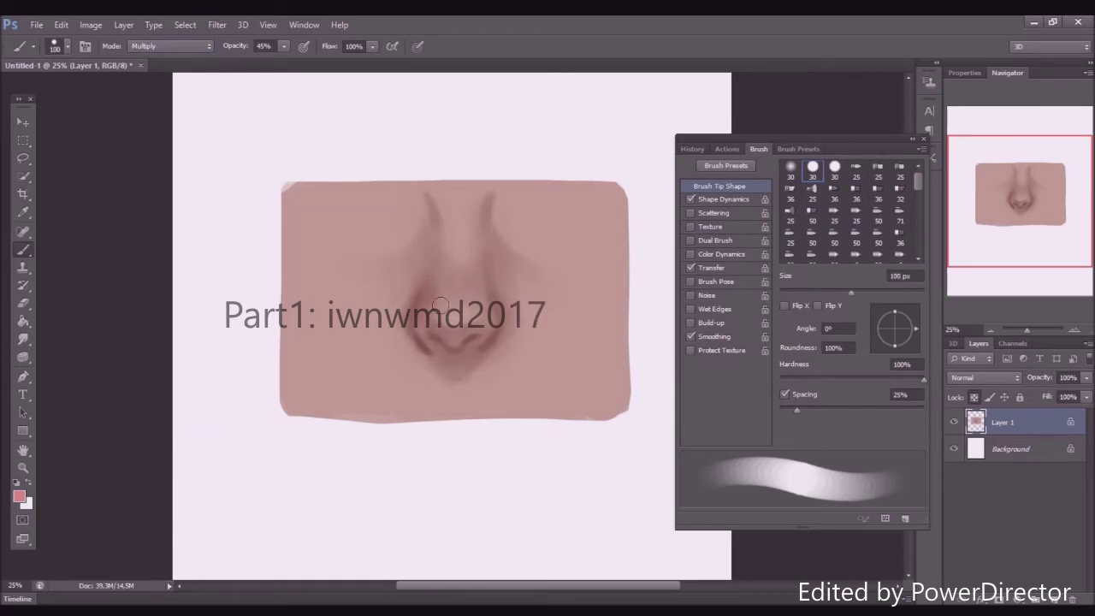
key("bracketright")
key("bracketright")
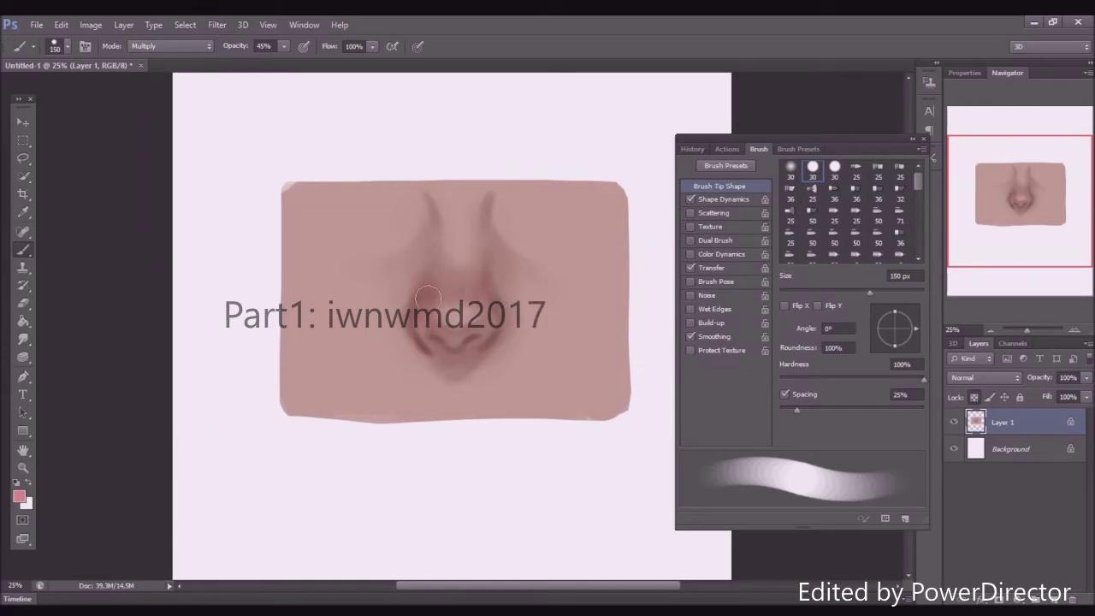
Blend the red shading above the nose tip with sampled tones, using Normal mode and 43% brush opacity.
left_click_drag(451, 272, 471, 270)
left_click_drag(283, 48, 279, 49)
left_click(171, 47)
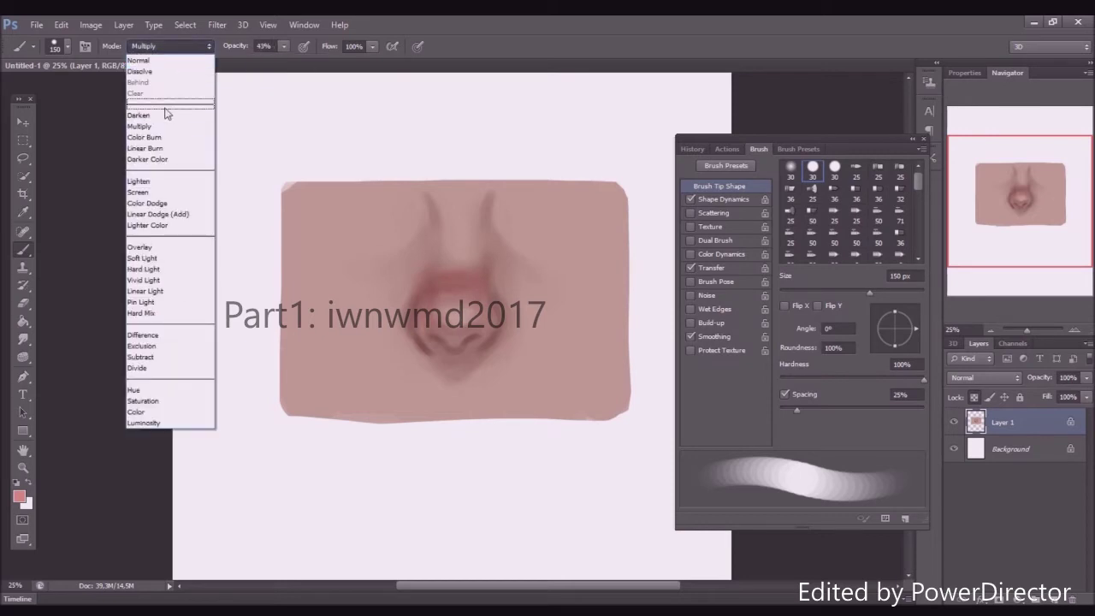
left_click(145, 55)
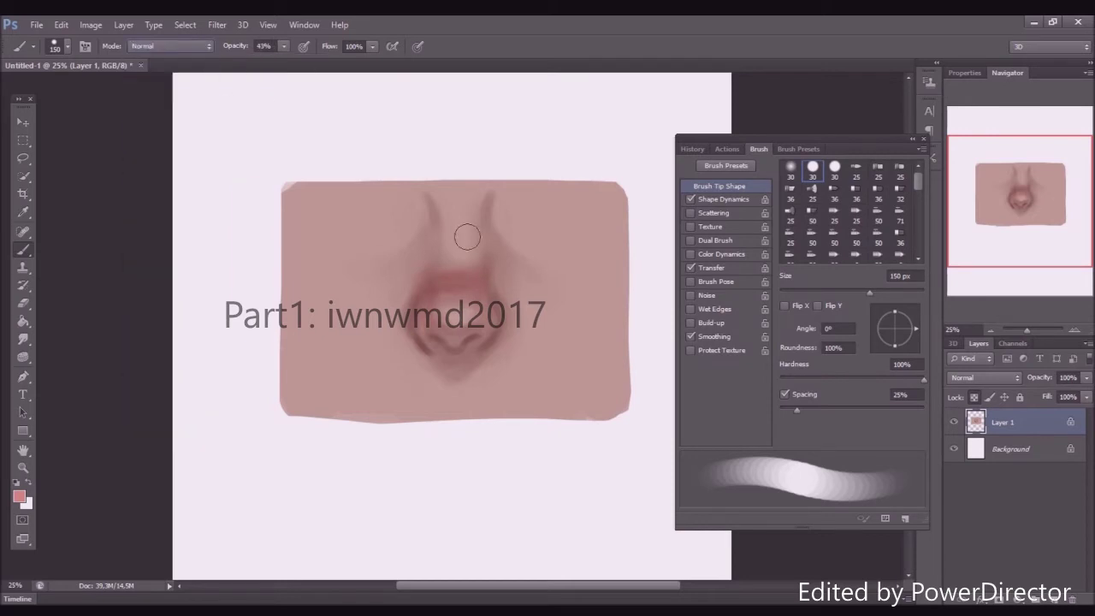
left_click(469, 282, "alt")
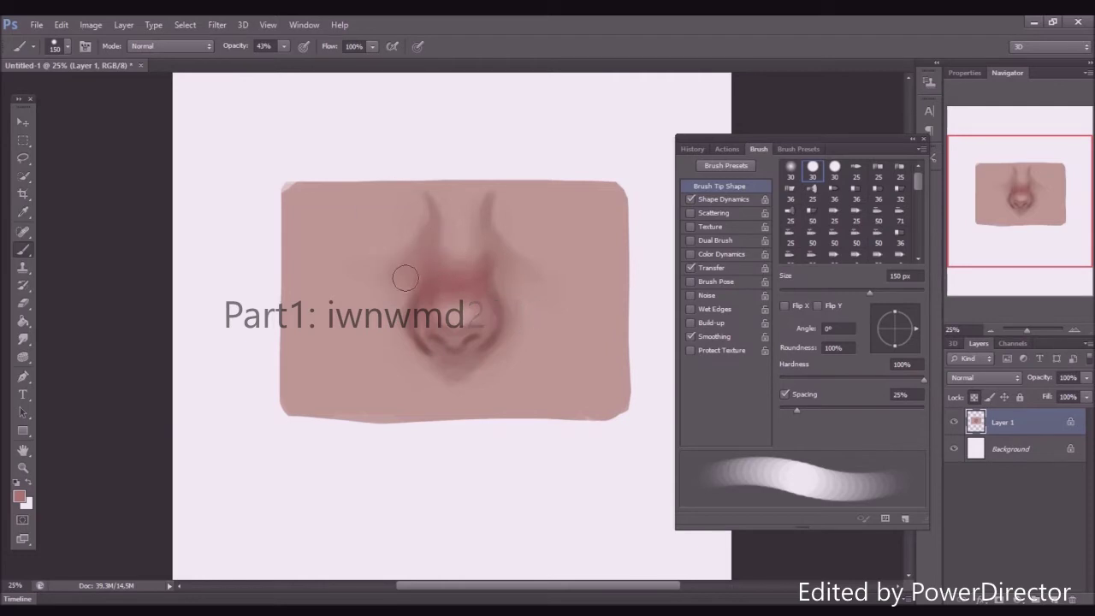
left_click(458, 213, "alt")
left_click(453, 281, "alt")
left_click_drag(434, 279, 439, 286)
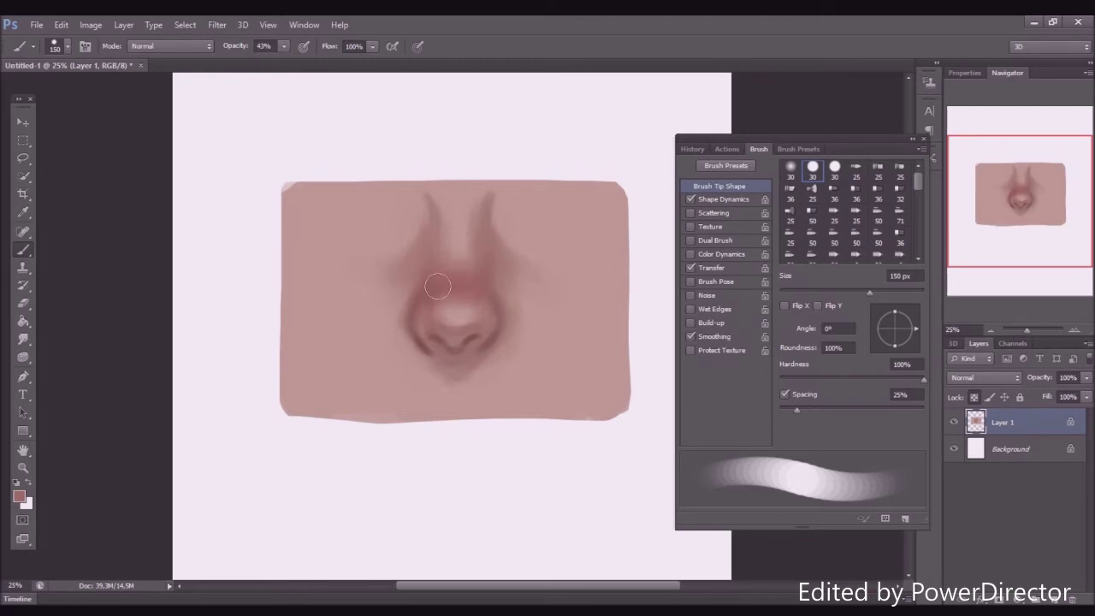
Smooth the shading around the nose tip, wings and underside with a 50 px brush and sampled tones.
key("bracketleft")
key("bracketleft")
key("bracketleft")
left_click(423, 306, "alt")
left_click(456, 309, "alt")
left_click_drag(469, 310, 459, 310)
left_click(483, 290, "alt")
left_click(459, 349, "alt")
left_click(507, 361, "alt")
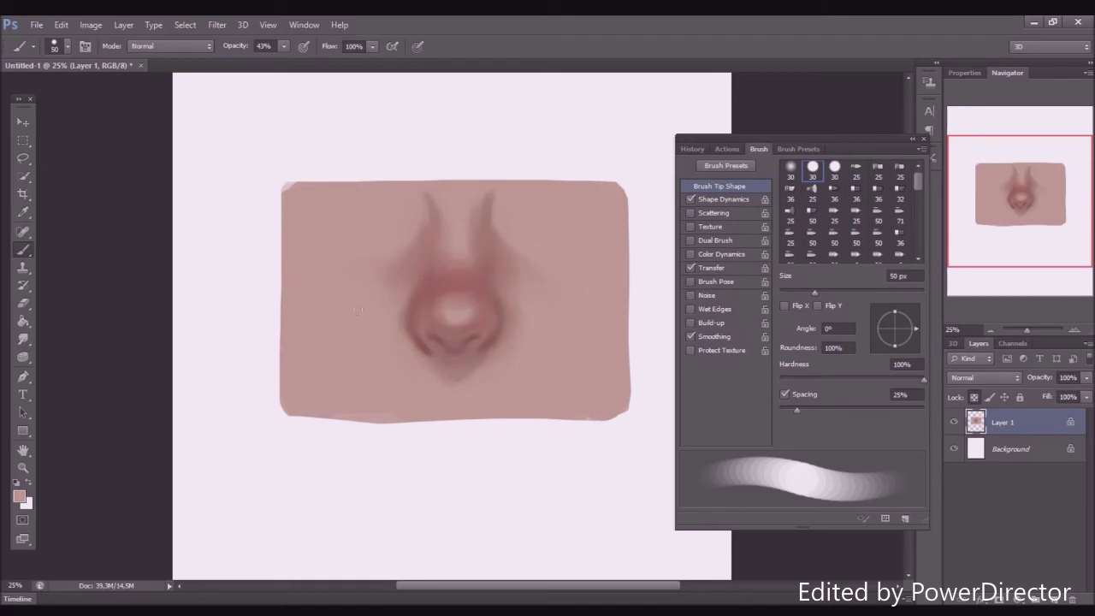
Extend soft shading from both sides of the bridge into the cheeks with sampled skin tones.
left_click(435, 257, "alt")
left_click_drag(513, 220, 488, 265)
left_click(547, 300, "alt")
left_click(422, 276, "alt")
mouse_move(390, 299)
left_mouse_down()
mouse_move(396, 282)
mouse_move(378, 232)
left_mouse_up()
Refine the wing creases and nostril edges with a 35 px brush and sampled reddish tones.
left_click(423, 345, "alt")
key("bracketleft")
key("bracketleft")
key("bracketleft")
key("bracketleft")
key("bracketleft")
key("bracketleft")
key("bracketleft")
key("bracketleft")
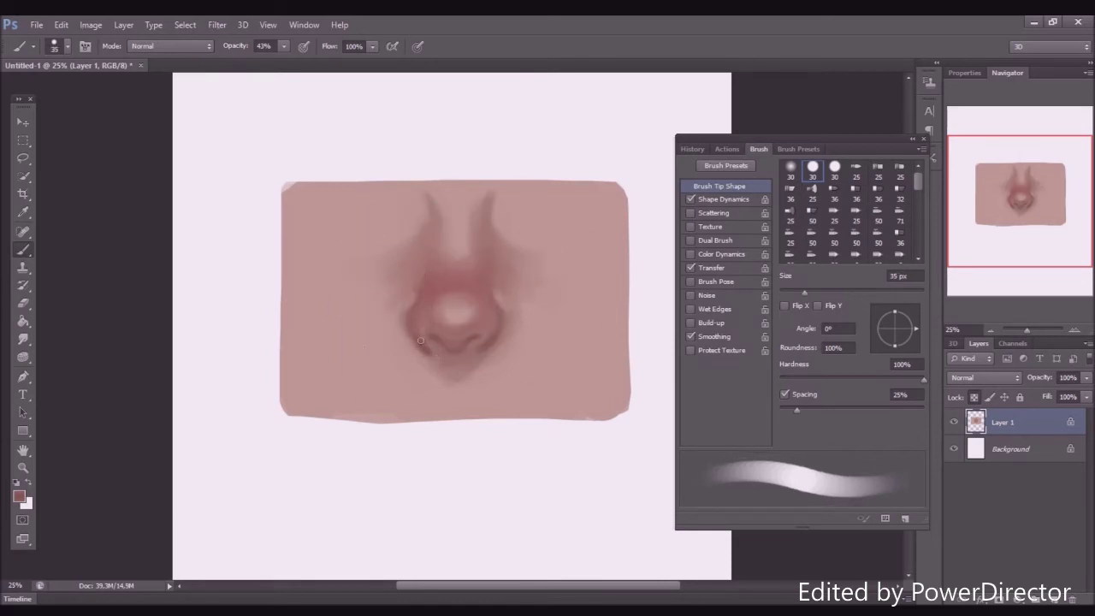
left_click(422, 347, "alt")
left_click(476, 339, "alt")
Darken both nostrils in a deeper red with a 15 px brush.
left_click(19, 496)
left_click(400, 381)
left_click(512, 450)
left_click(622, 274)
key("bracketleft")
key("bracketleft")
key("ctrl+plus")
key("ctrl+plus")
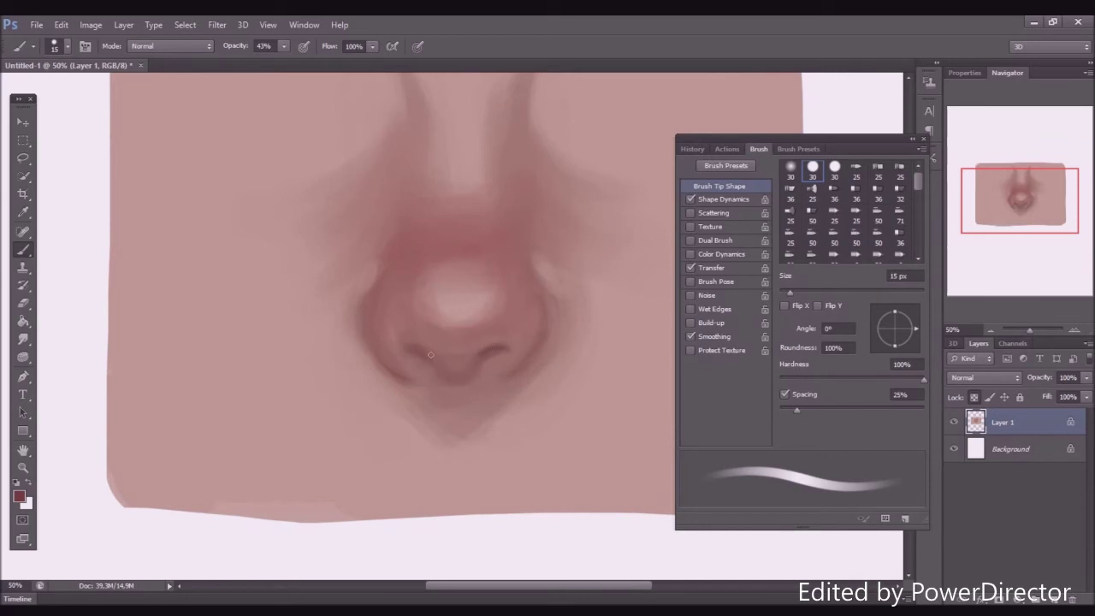
key("ctrl+minus")
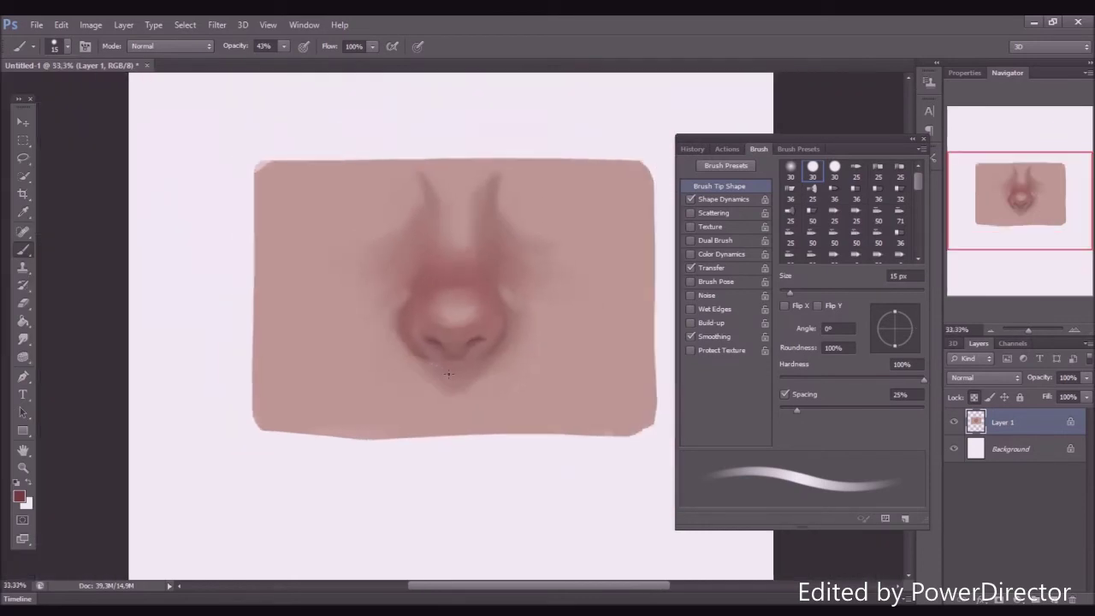
Refine the nostril rims with sampled tones and soften the nostrils with a 25 px Smudge tool at 50% strength.
key("l")
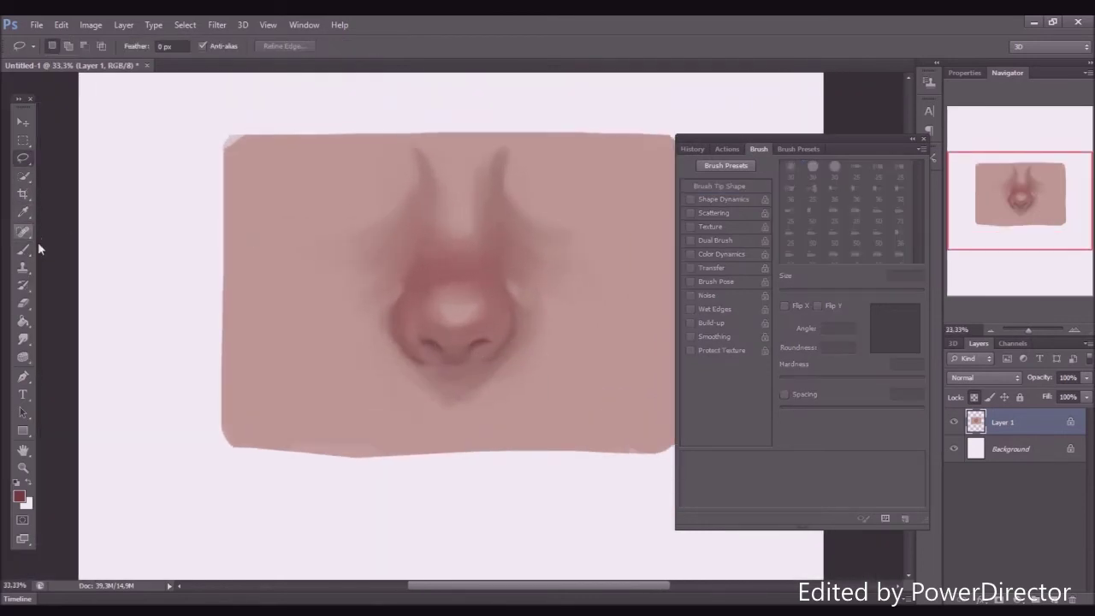
key("b")
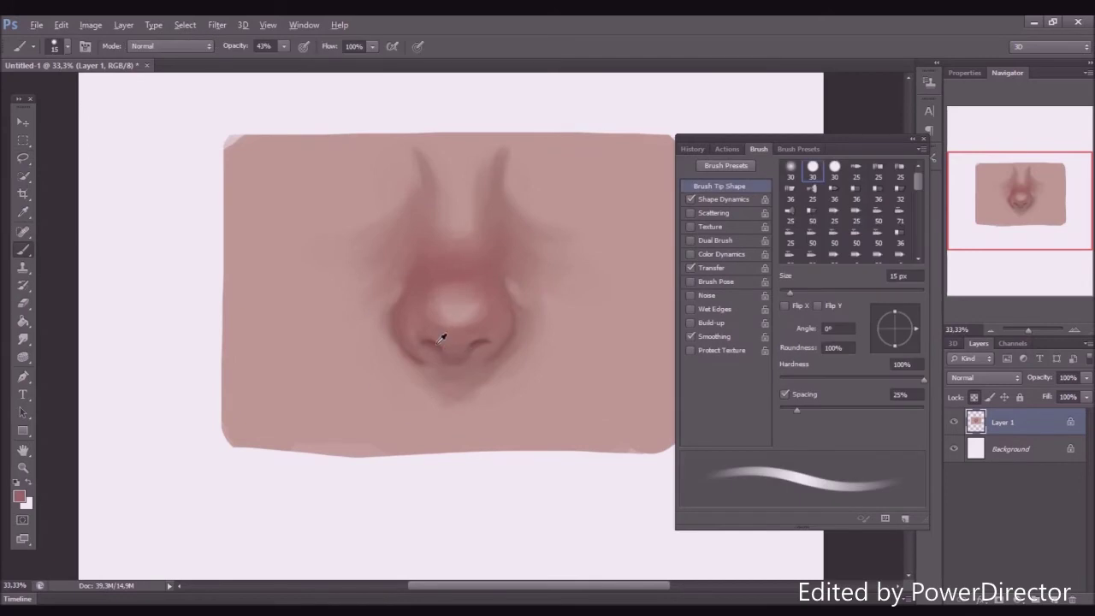
left_click(442, 338, "alt")
key("alt")
left_click(441, 335, "alt")
left_click(438, 340, "alt")
key("alt")
key("alt")
left_click(24, 338)
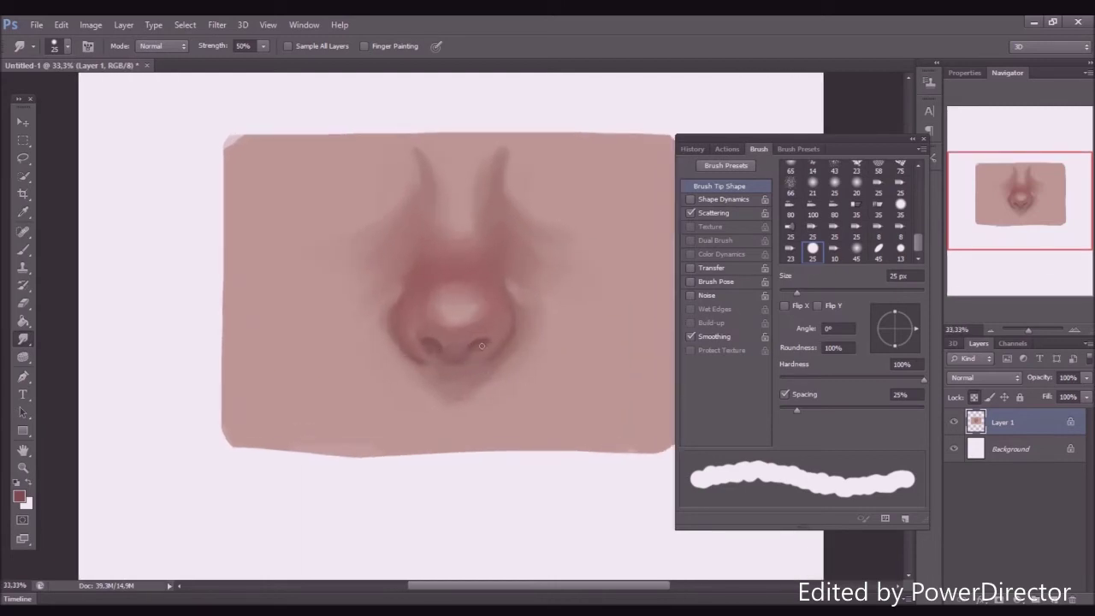
left_click(25, 249)
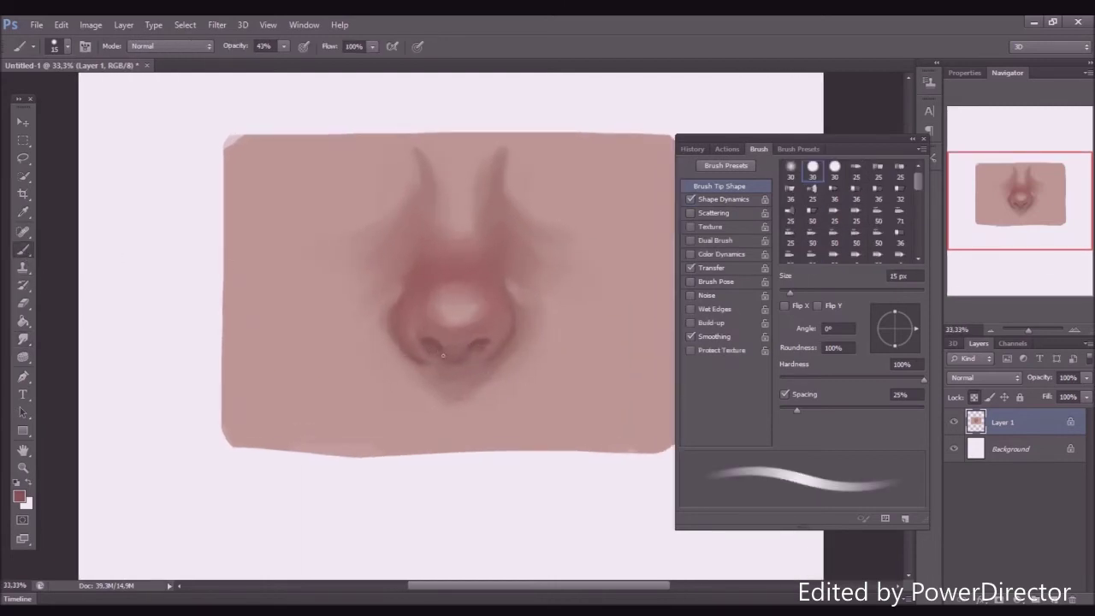
Rework the shadows beside the bridge and above the wings with a 50 px brush at 100% opacity and sampled tones.
key("bracketright")
key("bracketright")
key("bracketright")
key("bracketright")
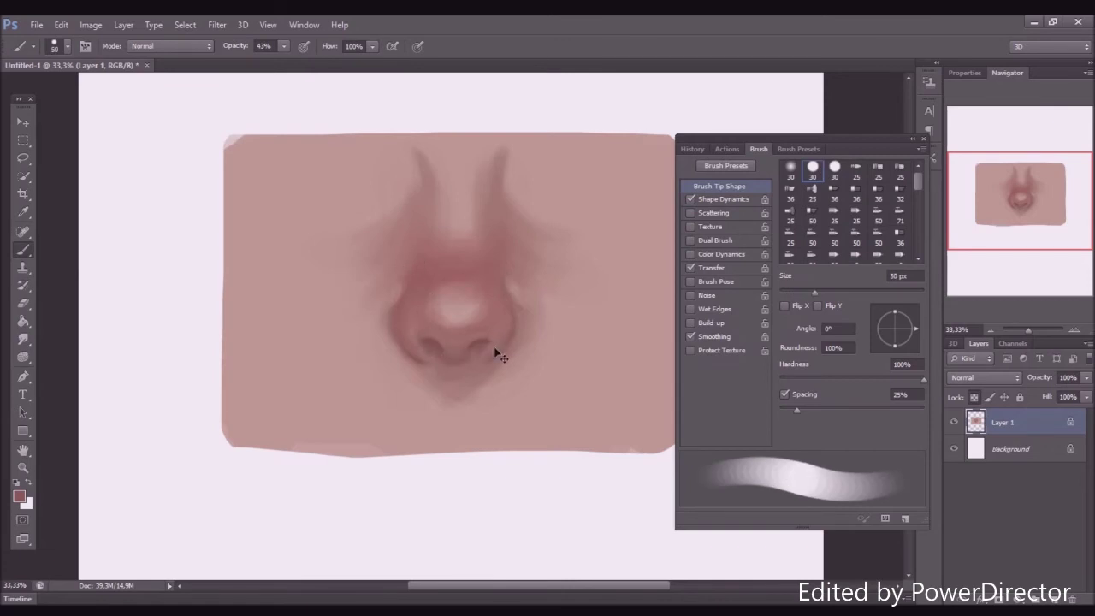
key("ctrl+minus")
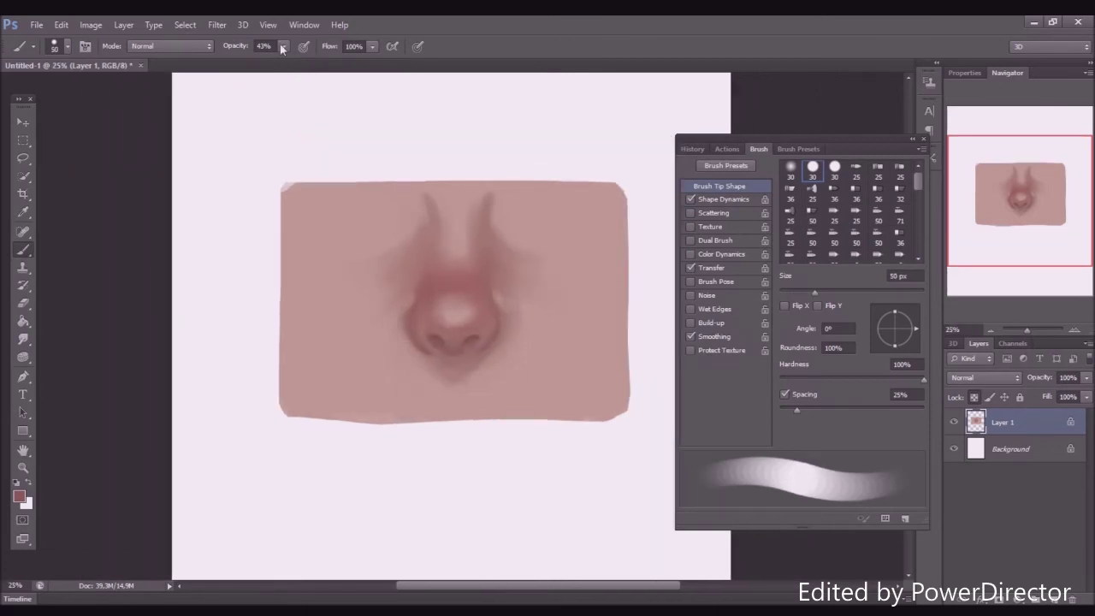
left_click_drag(282, 48, 334, 64)
left_click(421, 216, "alt")
left_click(432, 227, "alt")
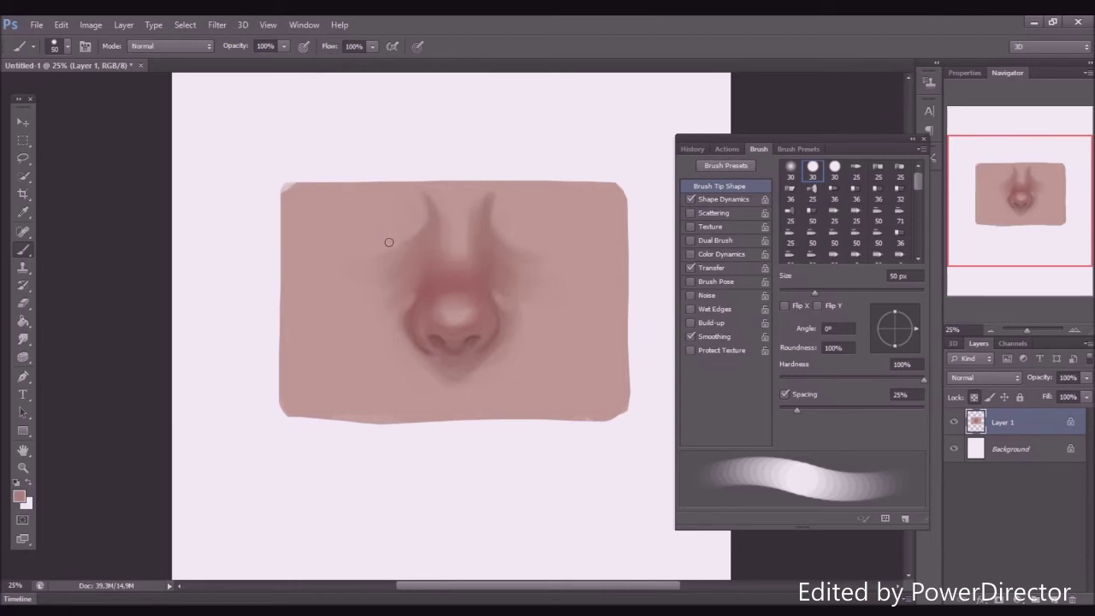
left_click(505, 220, "alt")
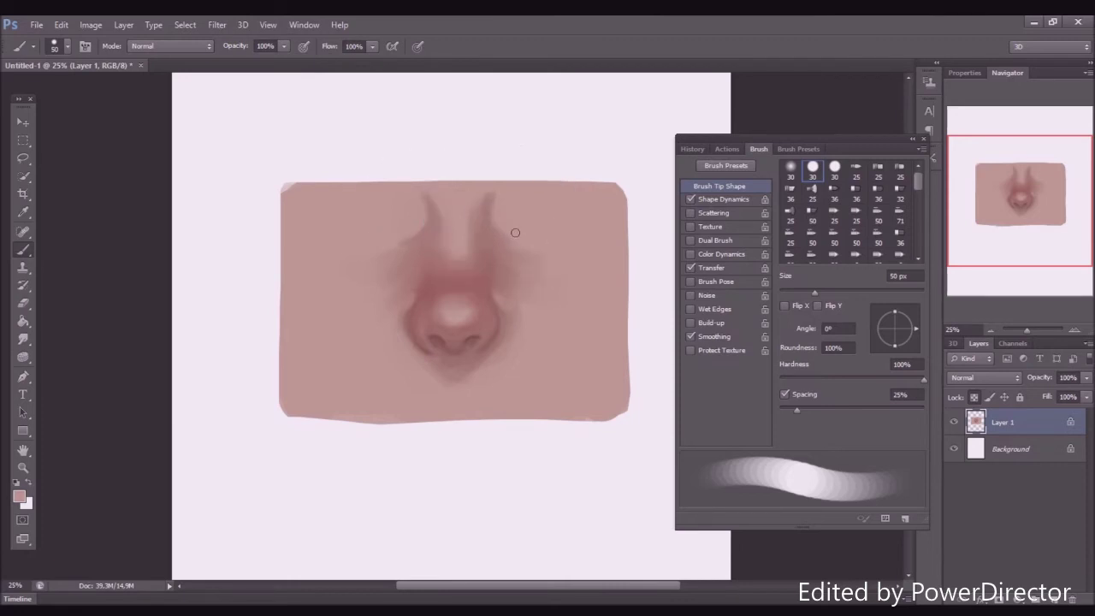
left_click(449, 274, "alt")
left_click(526, 212, "alt")
left_click(411, 301, "alt")
left_click(419, 273, "alt")
Blend the bridge into the nose tip with an enlarged brush at 58% opacity, sampling tones along the nose.
key("5")
key("8")
key("bracketright")
key("bracketright")
key("bracketright")
key("bracketright")
key("bracketright")
key("bracketright")
key("bracketright")
left_click(453, 206, "alt")
left_click(474, 229, "alt")
left_click(463, 286, "alt")
left_click_drag(468, 258, 493, 286)
left_click(501, 296, "alt")
Touch up the upper edges of the nose wings with a 50 px brush and sampled tones.
key("bracketleft")
key("bracketleft")
key("bracketleft")
key("bracketleft")
key("bracketleft")
key("bracketleft")
key("bracketleft")
left_click(494, 297)
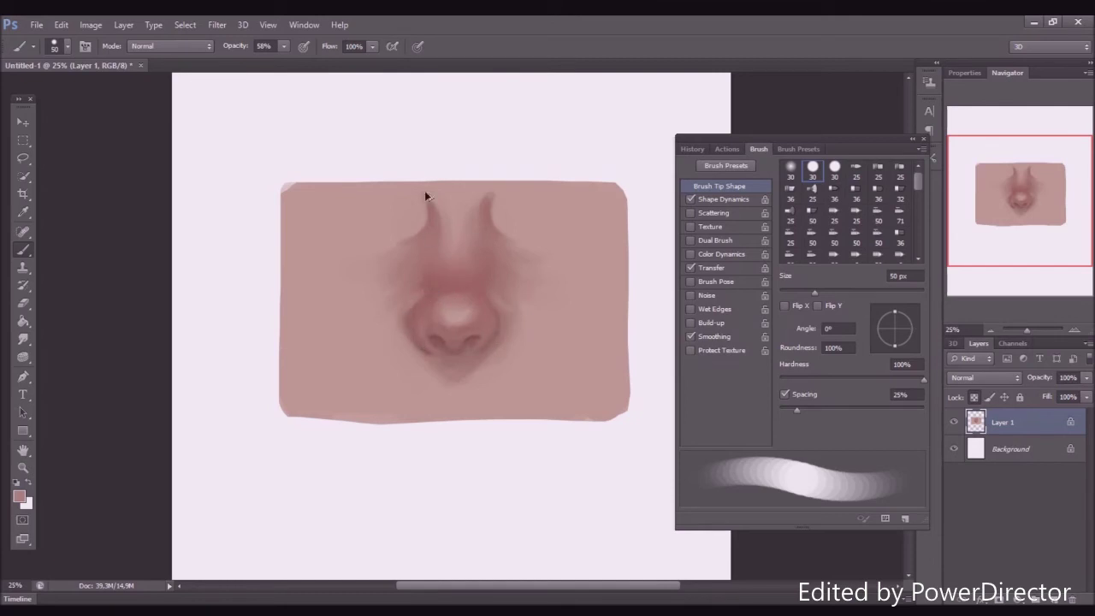
left_click(440, 283, "alt")
Lasso the lower nose, copy it to a new layer, adjust it slightly with Free Transform and merge it into Layer 1.
left_click(24, 158)
left_click_drag(362, 320, 372, 317)
key("ctrl+j")
key("ctrl+t")
left_click_drag(468, 327, 463, 326)
key("Return")
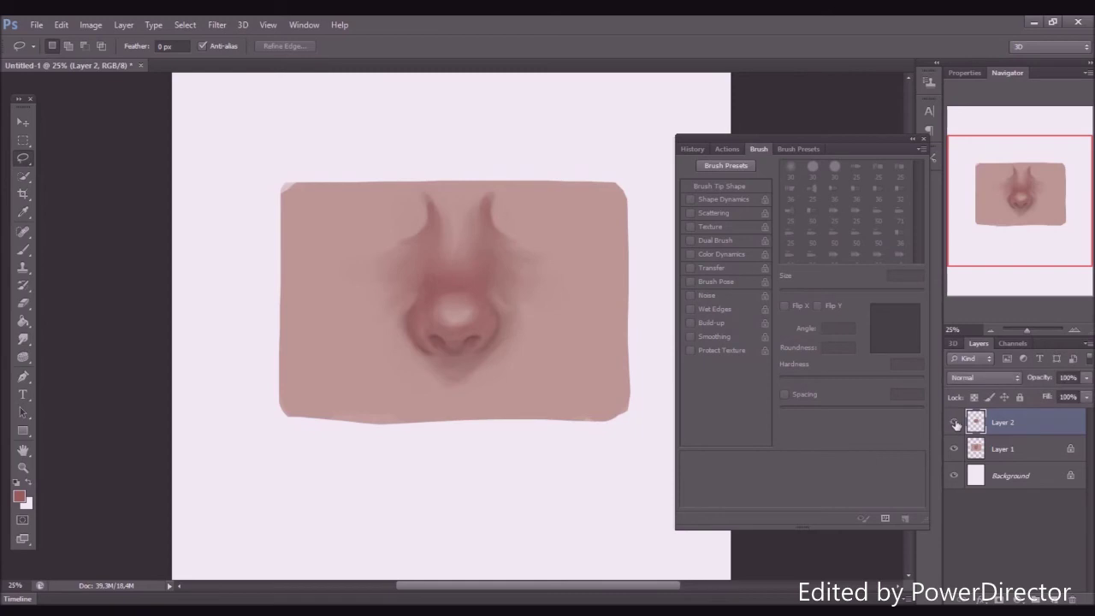
right_click(956, 425)
left_click(856, 406)
Even out the wings, nose tip and bridge with a 50 px brush and tones sampled around the nose.
left_click(23, 249)
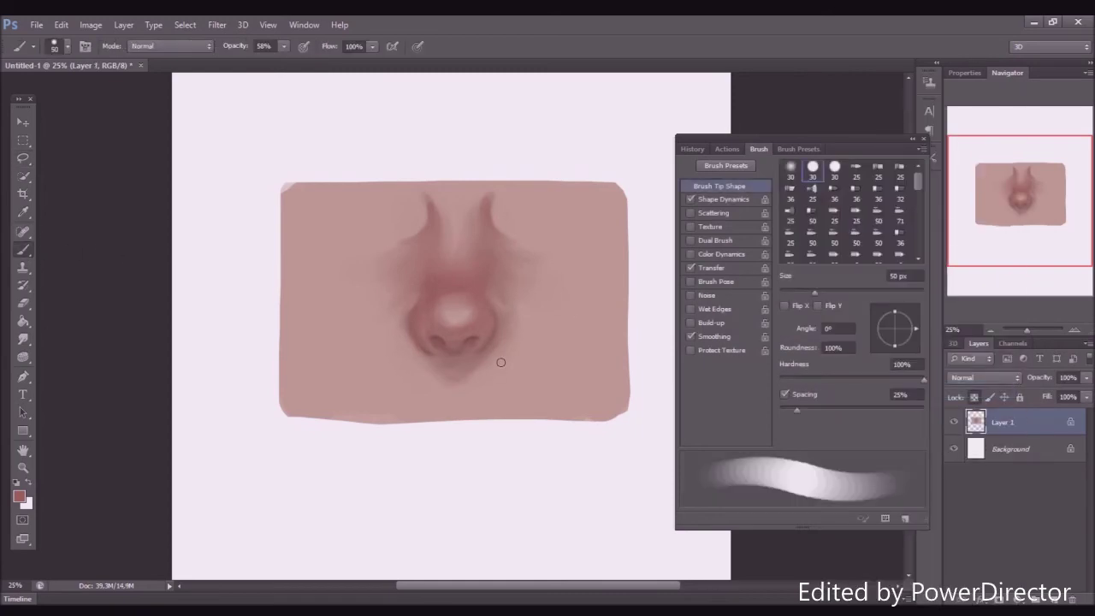
left_click(500, 332, "alt")
left_click(448, 344, "alt")
left_click(457, 315, "alt")
left_click(460, 293, "alt")
left_click(432, 225, "alt")
left_click(538, 295, "alt")
Soften the shading between the bridge and the right cheek with a large brush up to 400 px and sampled skin tones.
key("bracketright")
key("bracketright")
key("bracketright")
key("bracketright")
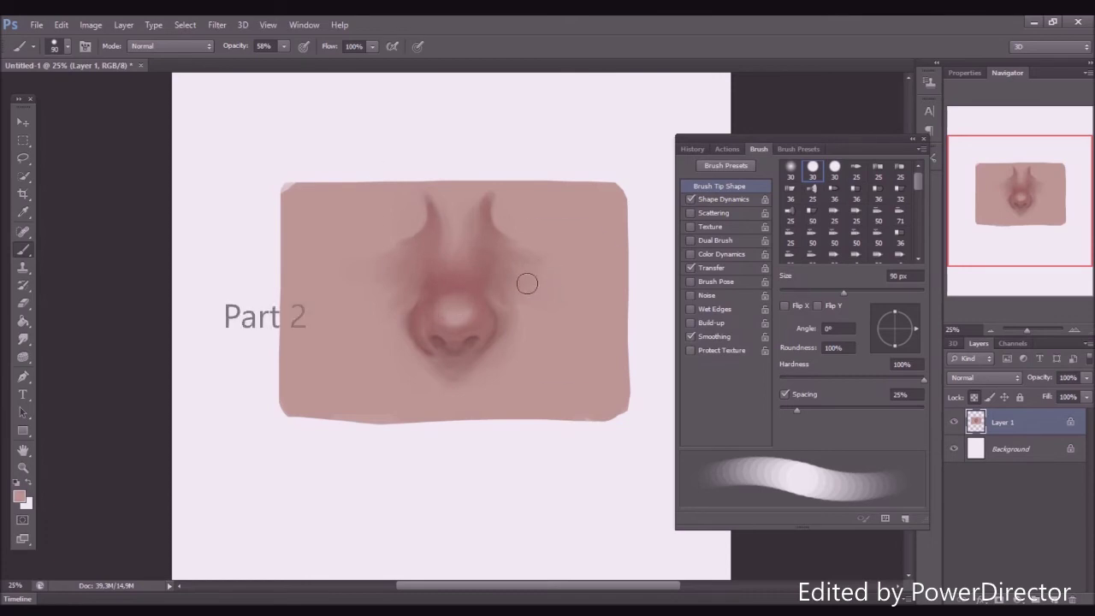
key("bracketright")
key("bracketright")
key("bracketright")
key("bracketright")
key("bracketright")
key("bracketleft")
left_click(496, 249, "alt")
left_click_drag(511, 265, 549, 286)
left_click(580, 285, "alt")
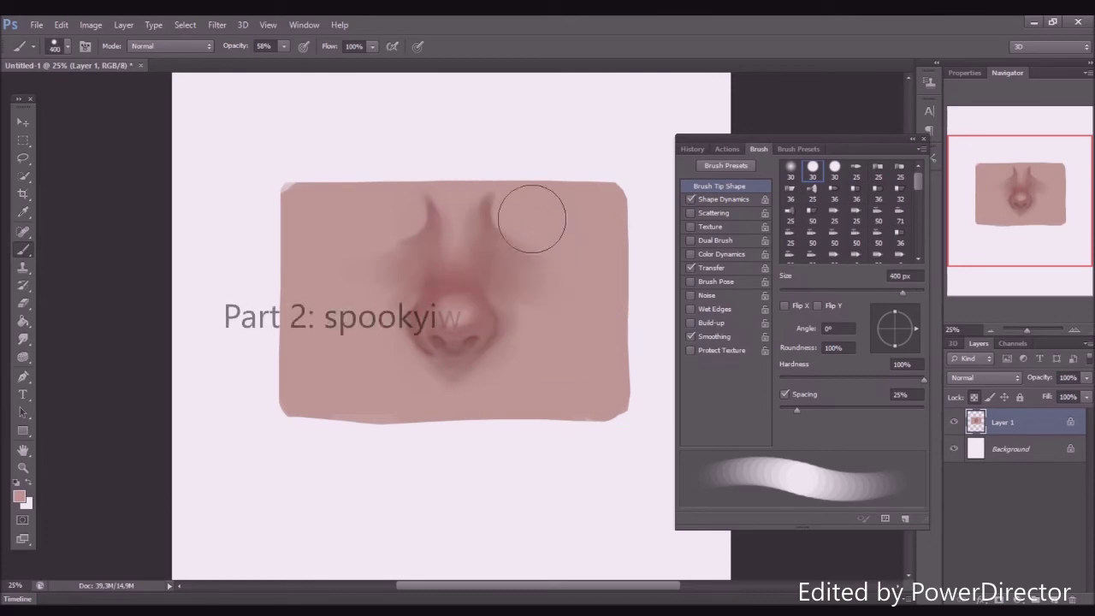
Clean up the skin around the nose with a 125 px brush and refine the upper wing edges at 45 px.
key("bracketleft")
key("bracketleft")
key("bracketleft")
key("bracketleft")
key("bracketleft")
key("bracketleft")
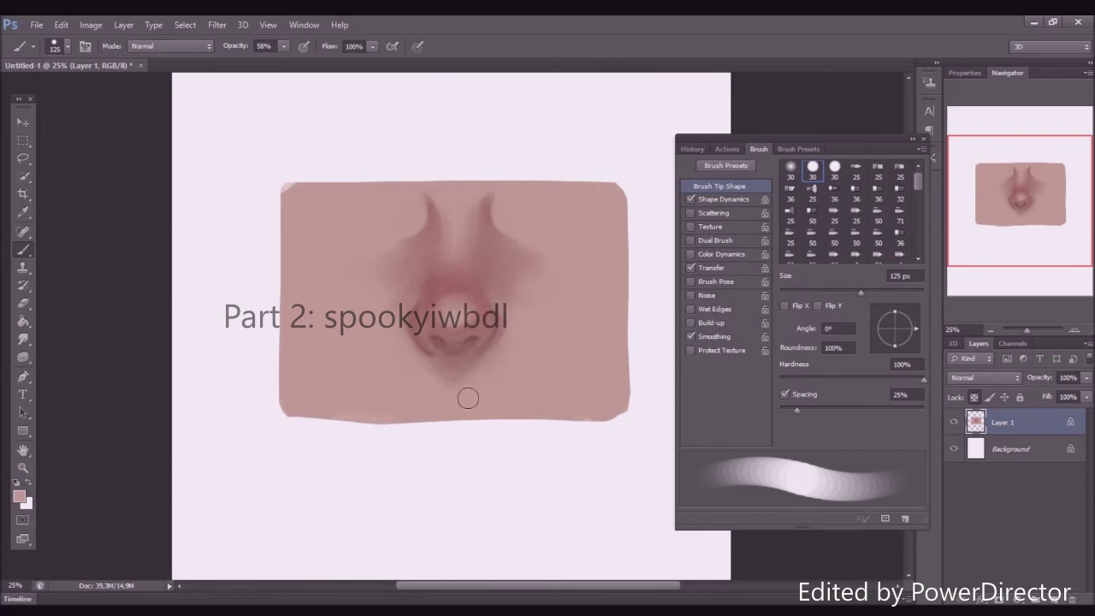
key("bracketleft")
key("bracketleft")
key("bracketleft")
key("bracketleft")
key("bracketleft")
key("bracketleft")
key("bracketleft")
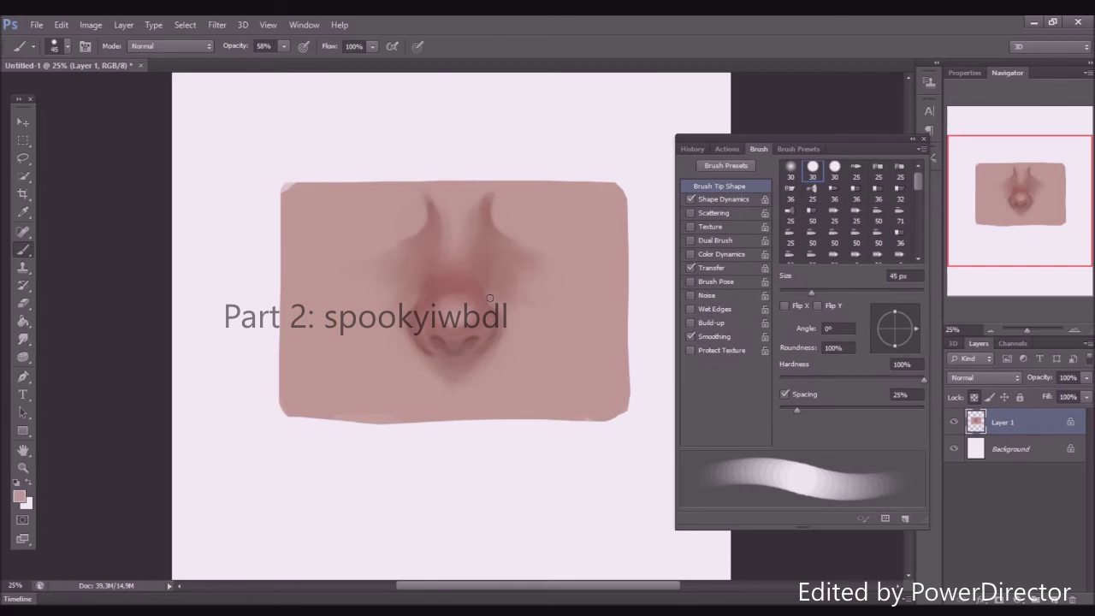
left_click(432, 291, "alt")
left_click(496, 279, "alt")
Shade the left side of the nose bridge with a 90 px brush and a tone sampled there.
left_click(435, 228, "alt")
key("bracketright")
key("bracketright")
key("bracketright")
key("bracketright")
key("bracketright")
mouse_move(437, 219)
left_mouse_down()
mouse_move(433, 205)
mouse_move(443, 220)
left_mouse_up()
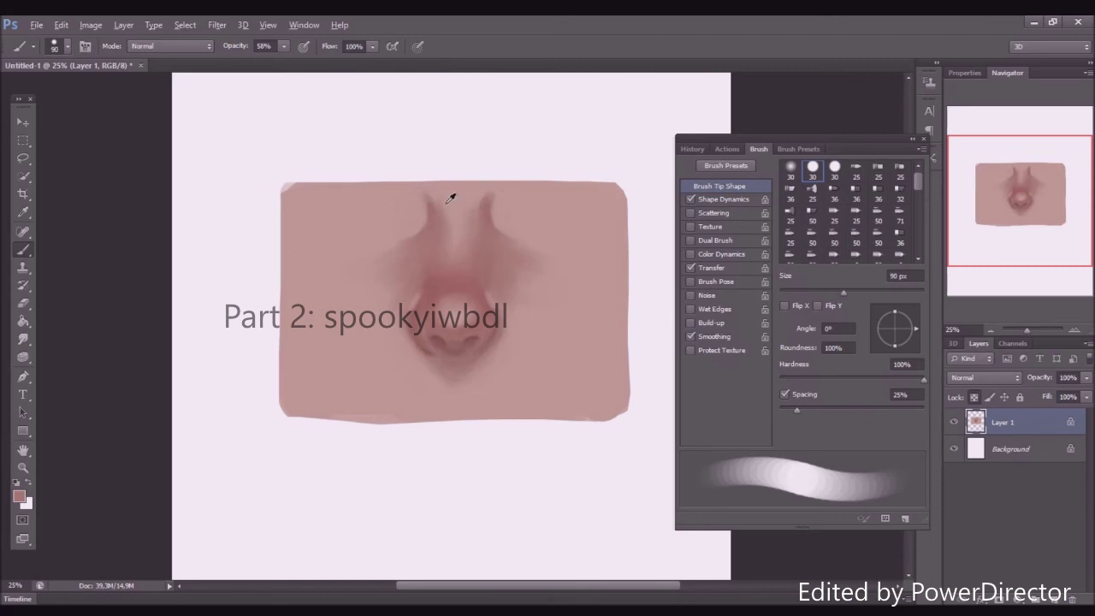
Blend the bridge, its side shadows and the area above the nose tip with a 175 px brush and sampled tones.
left_click(434, 278, "alt")
key("bracketright")
key("bracketright")
key("bracketright")
key("bracketright")
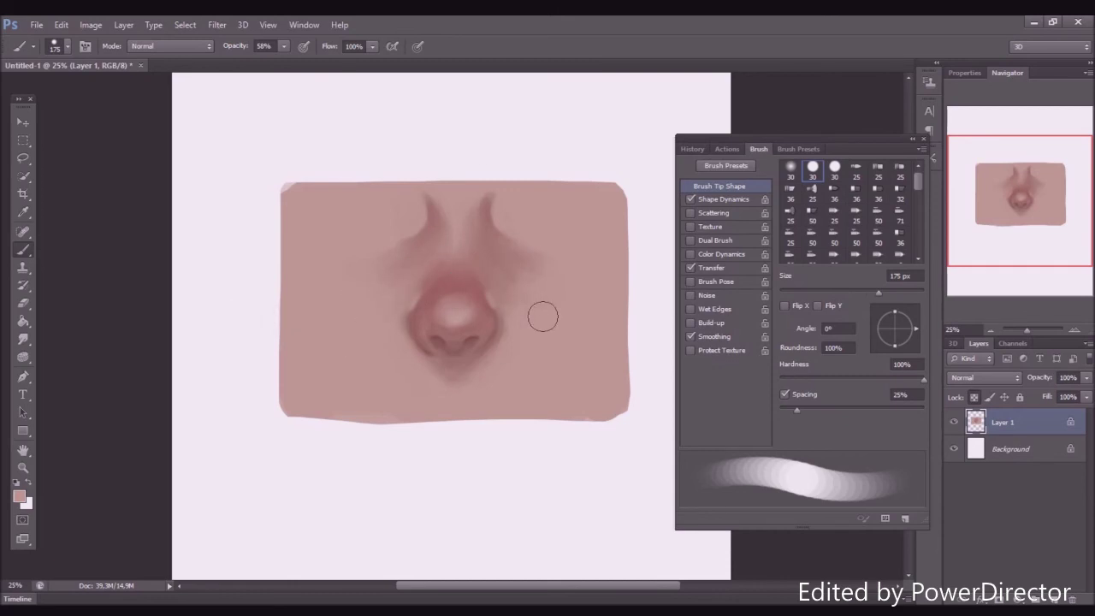
left_click(496, 248, "alt")
left_click(439, 287, "alt")
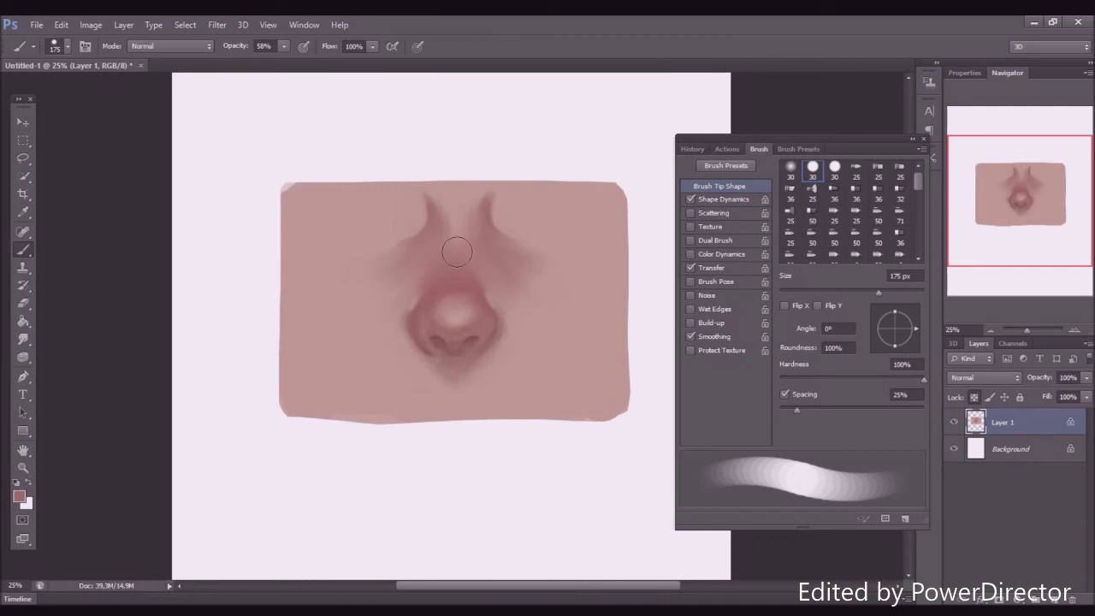
left_click(452, 220, "alt")
left_click_drag(450, 249, 445, 239)
left_click(435, 295, "alt")
Refine the outer edges and undersides of both nose wings with a 35 px brush and sampled skin and shadow tones.
left_click(400, 264, "alt")
key("bracketleft")
key("bracketleft")
key("bracketleft")
key("bracketleft")
key("bracketleft")
key("bracketleft")
key("bracketleft")
key("bracketleft")
key("bracketleft")
key("bracketleft")
key("bracketleft")
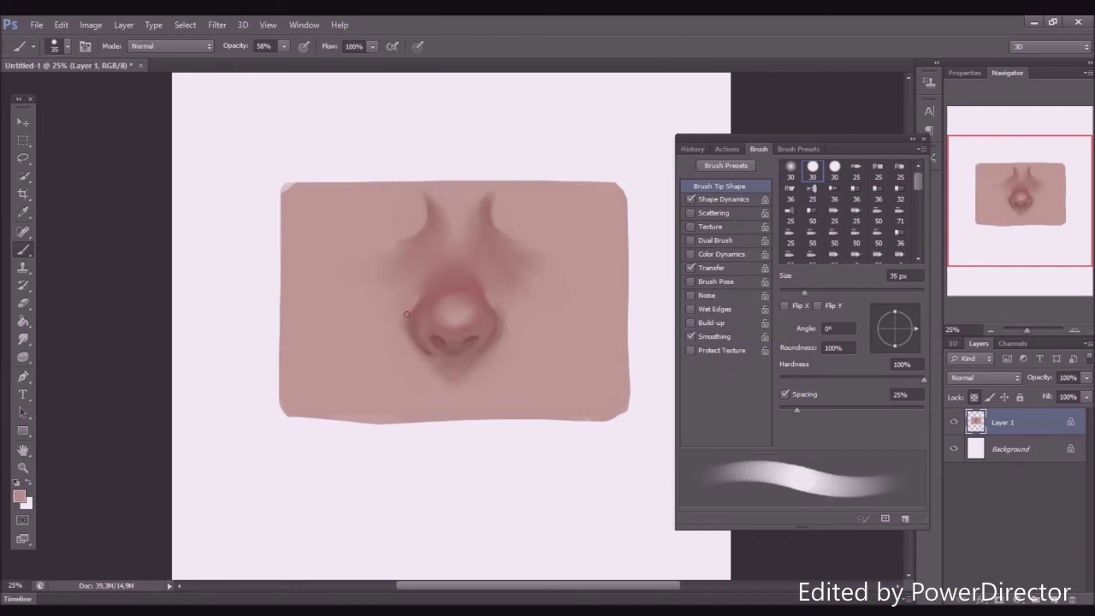
left_click(426, 298, "alt")
left_click(522, 313, "alt")
left_click(495, 302, "alt")
left_click(501, 304, "alt")
left_click(493, 334, "alt")
left_click(427, 352, "alt")
left_click(428, 354, "alt")
Set the foreground color to dark brown #673e35 and deepen the nostril and lower wing shadows with a 25 px brush and sampled tones.
key("bracketleft")
key("bracketleft")
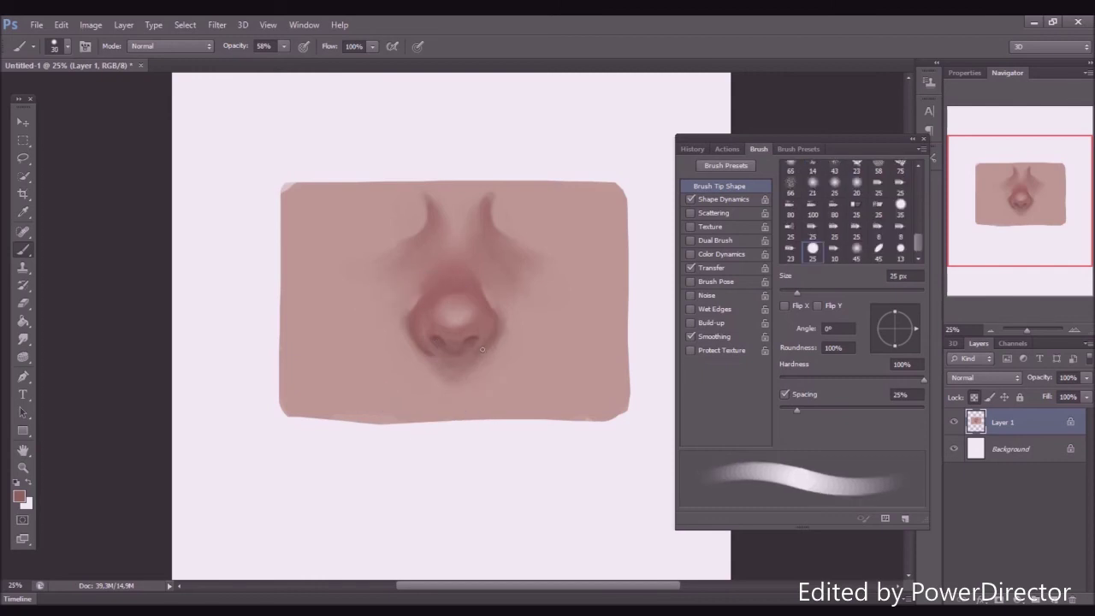
left_click(18, 498)
left_click(397, 384)
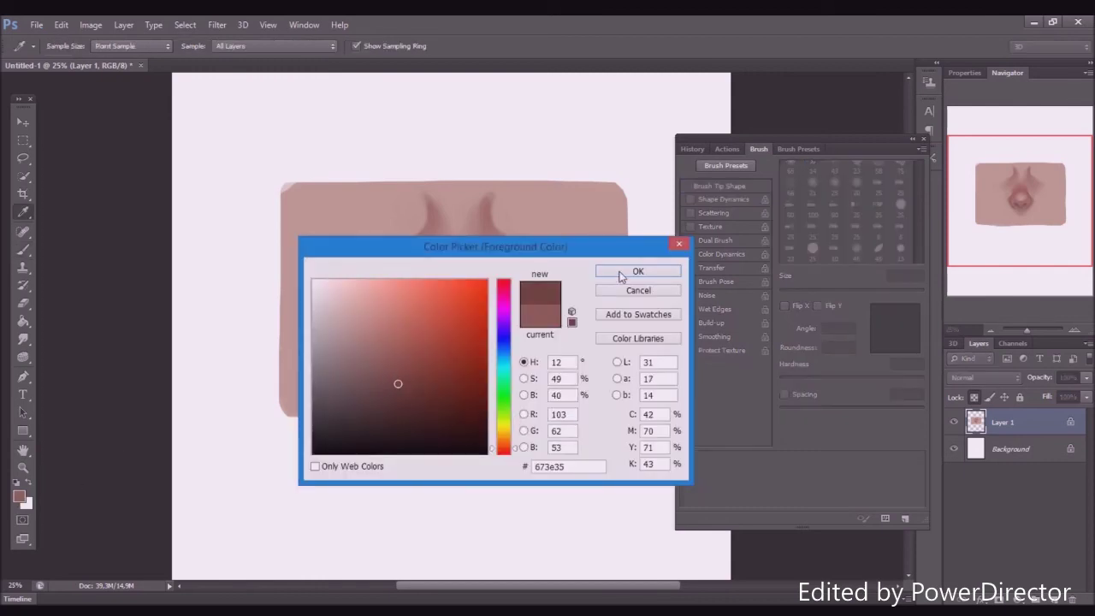
left_click(634, 272)
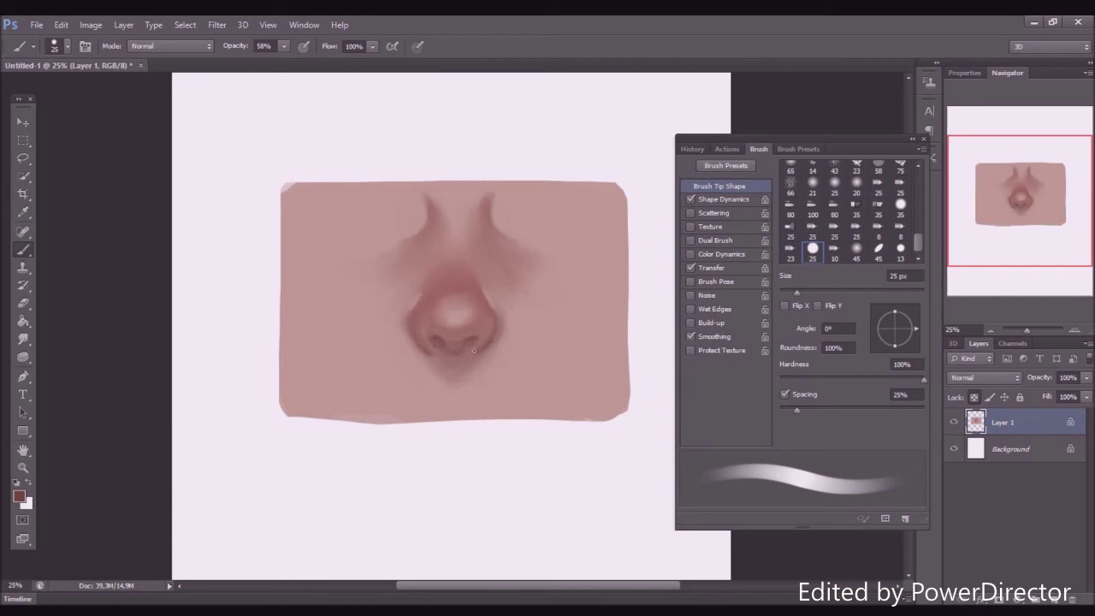
left_click(478, 356, "alt")
left_click(451, 344, "alt")
Lasso the lower part of the nose, copy it to a new layer and transform it slightly to the right.
left_click(24, 158)
mouse_move(523, 331)
left_mouse_down()
mouse_move(501, 384)
mouse_move(520, 317)
mouse_move(473, 343)
left_mouse_up()
key("ctrl+j")
key("ctrl+t")
key("Return")
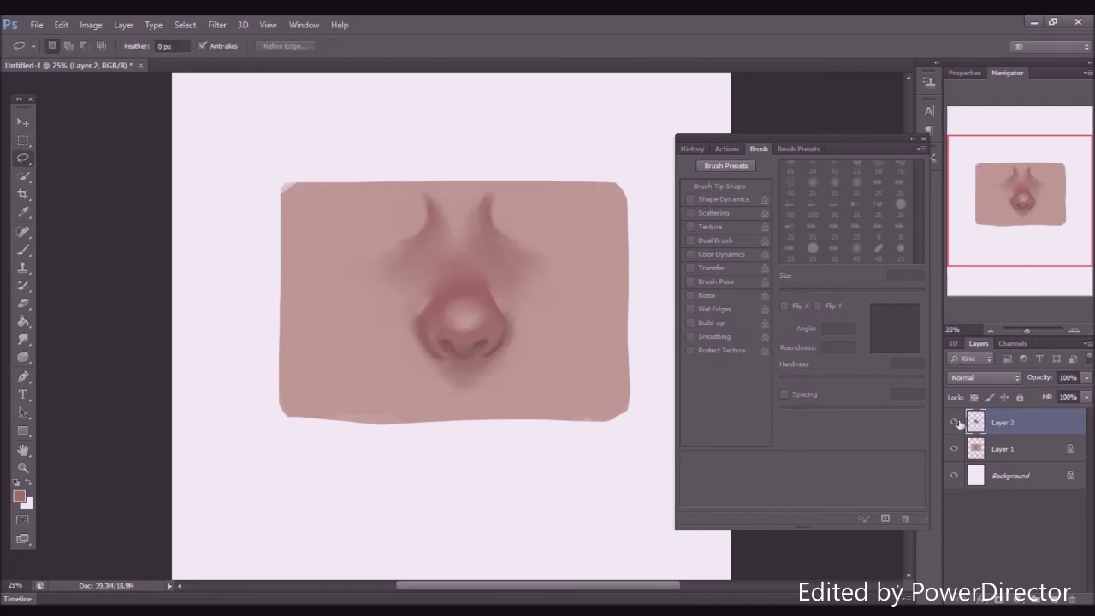
Fine-tune the copied nose's position against the original by toggling its visibility, and merge it down into Layer 1.
left_click(949, 424)
left_click(949, 423)
left_click(950, 424)
key("ctrl+t")
left_click_drag(484, 338, 480, 341)
key("Return")
left_click(954, 424)
left_click(954, 424)
key("ctrl+t")
key("Return")
key("l")
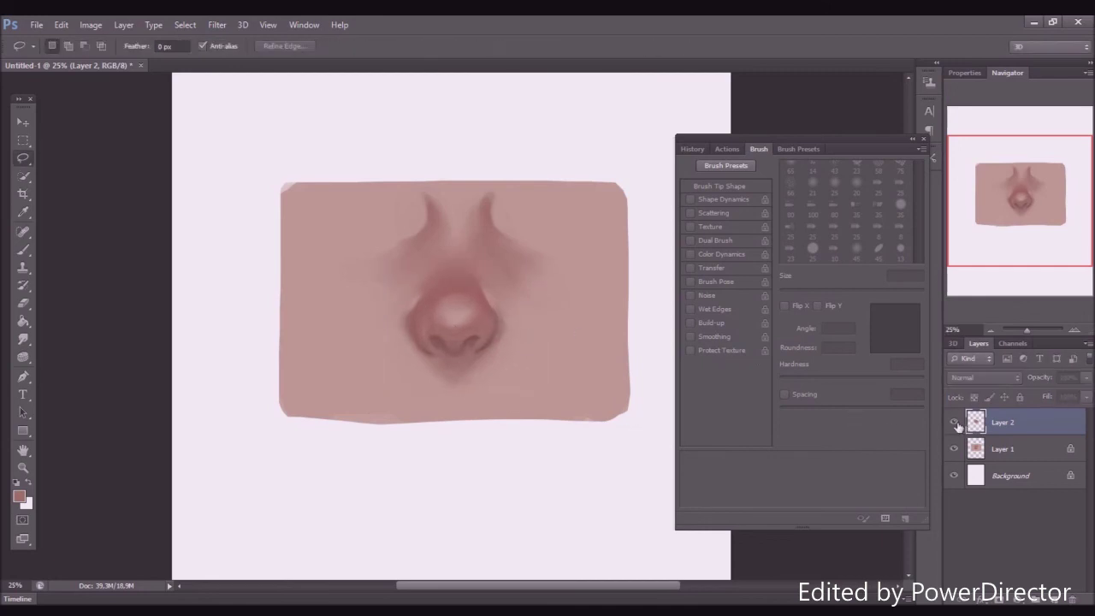
right_click(962, 425)
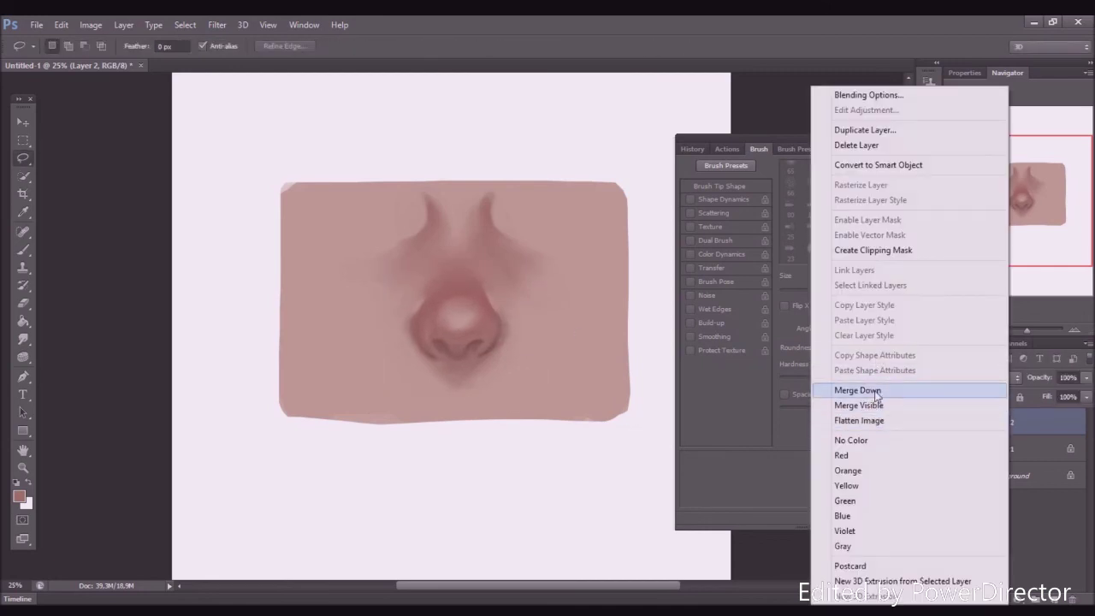
left_click(856, 387)
Blend the lower nose bridge with a 200 px brush and a reddish tone sampled from the bridge.
key("b")
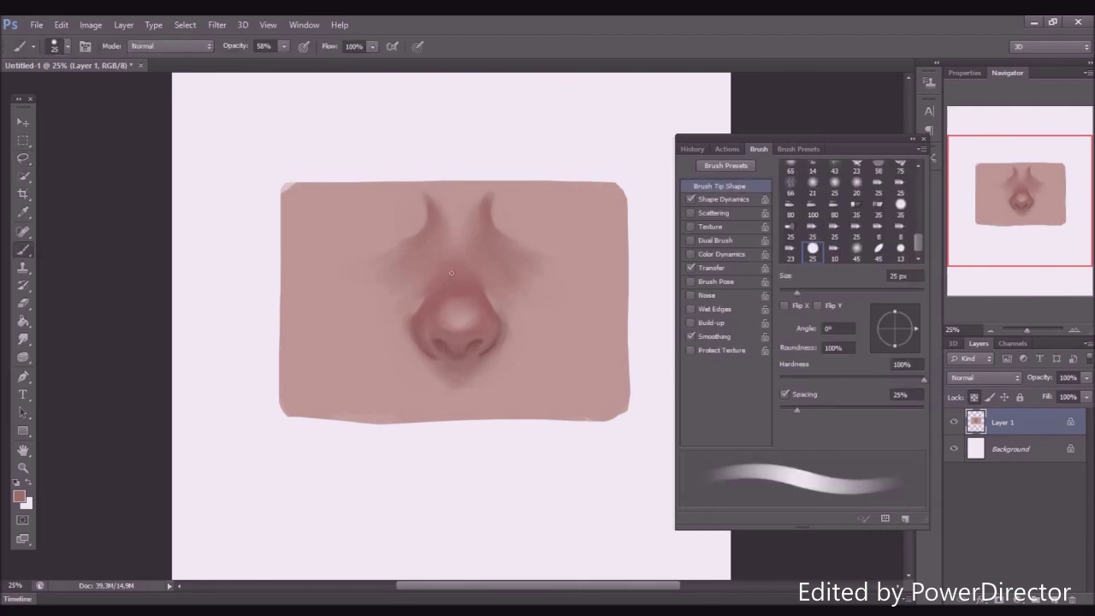
key("bracketright")
key("bracketright")
key("bracketright")
key("bracketright")
key("bracketright")
key("bracketright")
key("bracketright")
key("bracketright")
key("bracketright")
key("bracketright")
key("bracketright")
key("bracketright")
key("bracketright")
key("bracketright")
left_click(434, 262, "alt")
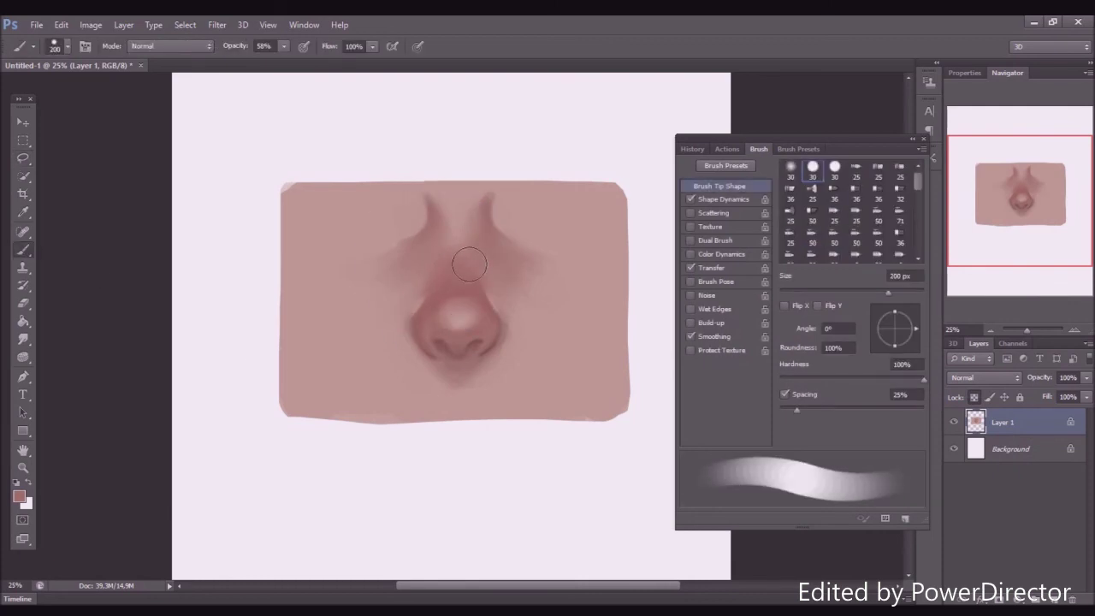
Add a new layer above the painting, set it to Multiply and raise the brush opacity to 100%.
left_click(1061, 599)
left_click(984, 378)
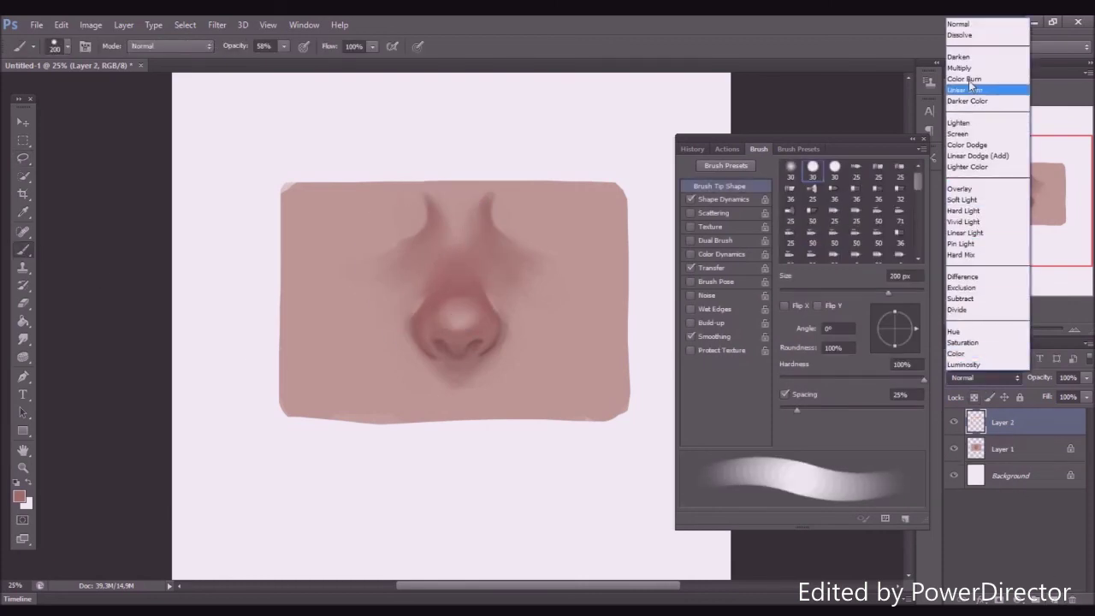
left_click(959, 68)
key("0")
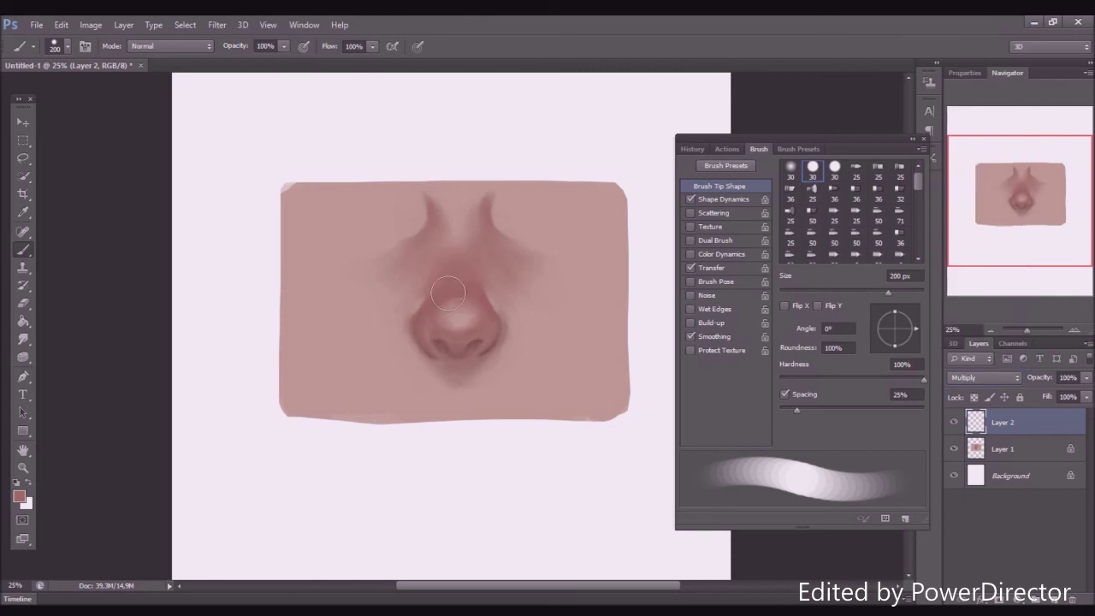
Try a pore texture over the nose with the 54 px speckled brush tip, enabling Scattering and enlarging it to 150 px.
right_click(374, 256)
scroll(456, 421, "down", 5)
left_click(484, 460)
left_click_drag(324, 300, 390, 301)
key("ctrl+z")
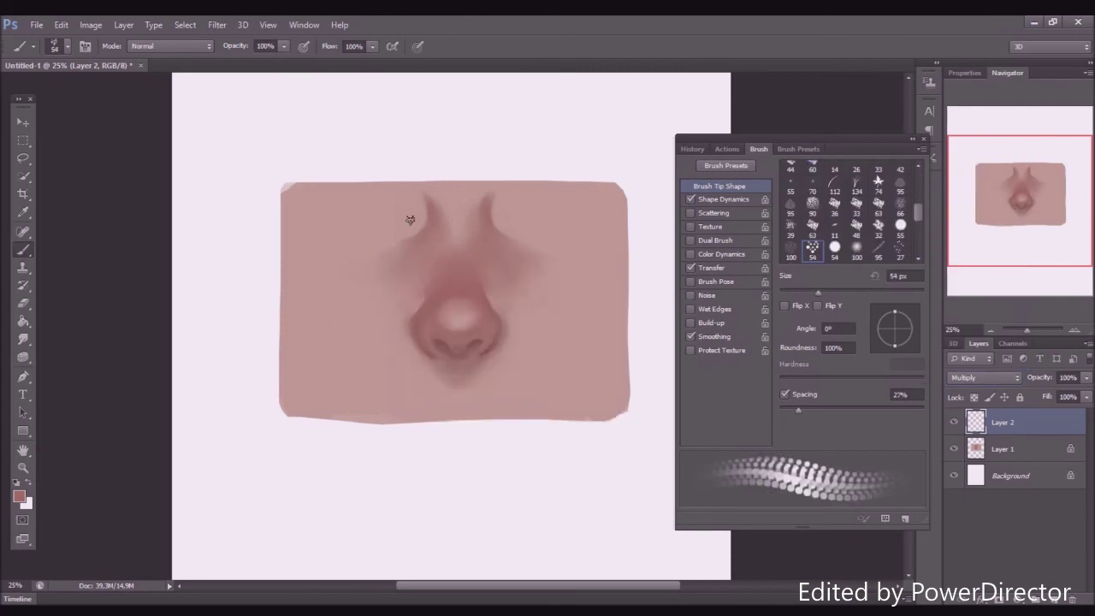
left_click(690, 213)
key("bracketright")
key("bracketright")
key("bracketright")
key("bracketright")
key("bracketright")
key("bracketright")
key("bracketright")
mouse_move(481, 282)
left_mouse_down()
mouse_move(430, 282)
mouse_move(428, 271)
mouse_move(483, 330)
left_mouse_up()
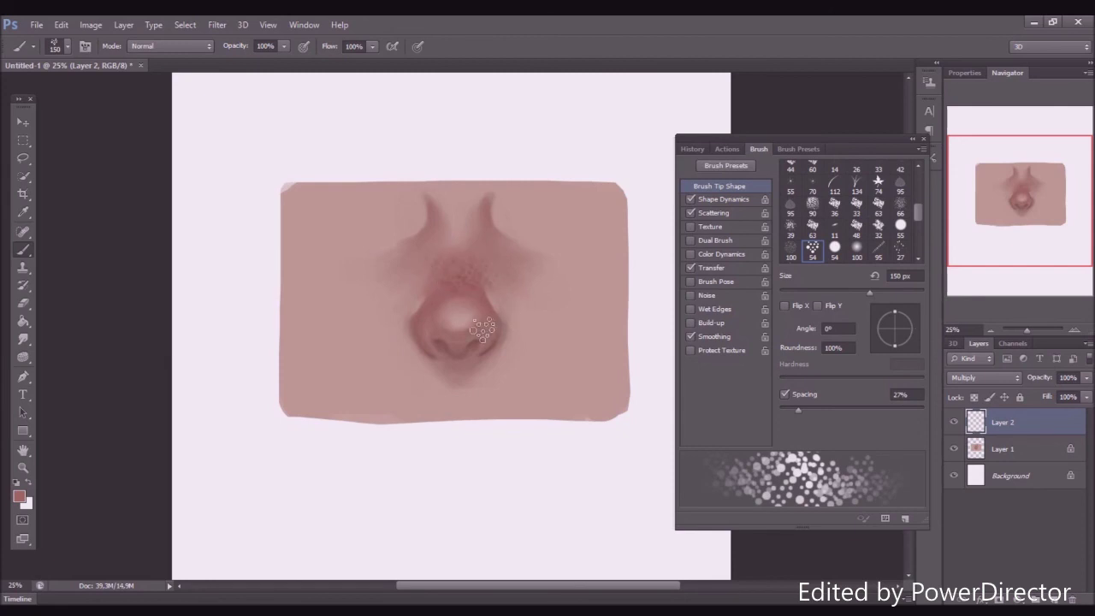
Try speckled skin texture over the bridge and both cheeks with the scattered brush at 90 px.
key("bracketleft")
key("bracketleft")
key("bracketleft")
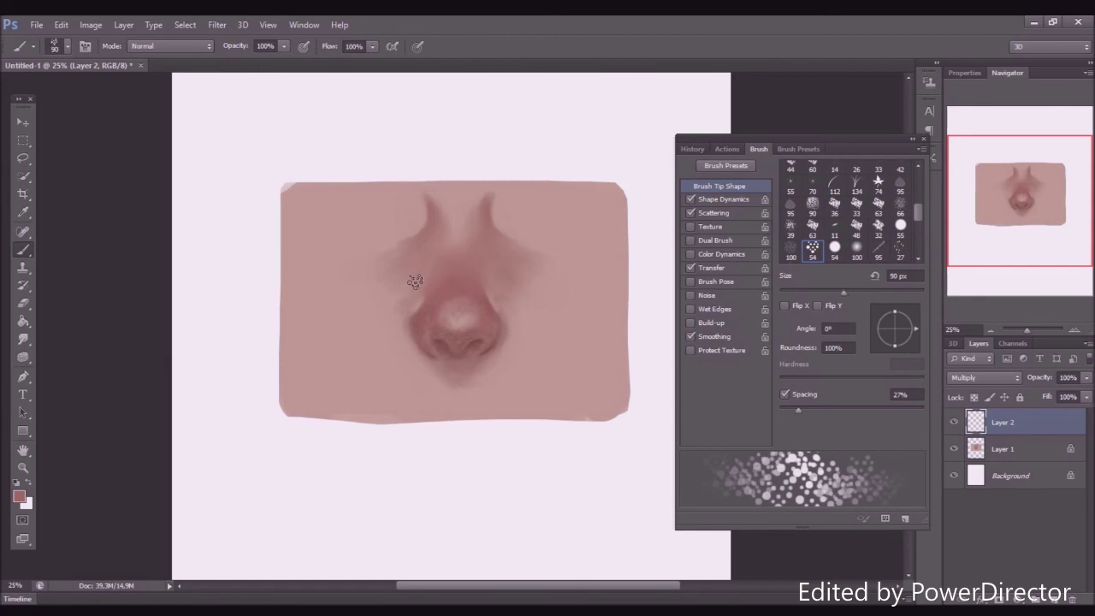
mouse_move(421, 243)
left_mouse_down()
mouse_move(368, 258)
mouse_move(423, 263)
mouse_move(355, 329)
left_mouse_up()
left_click_drag(504, 289, 529, 324)
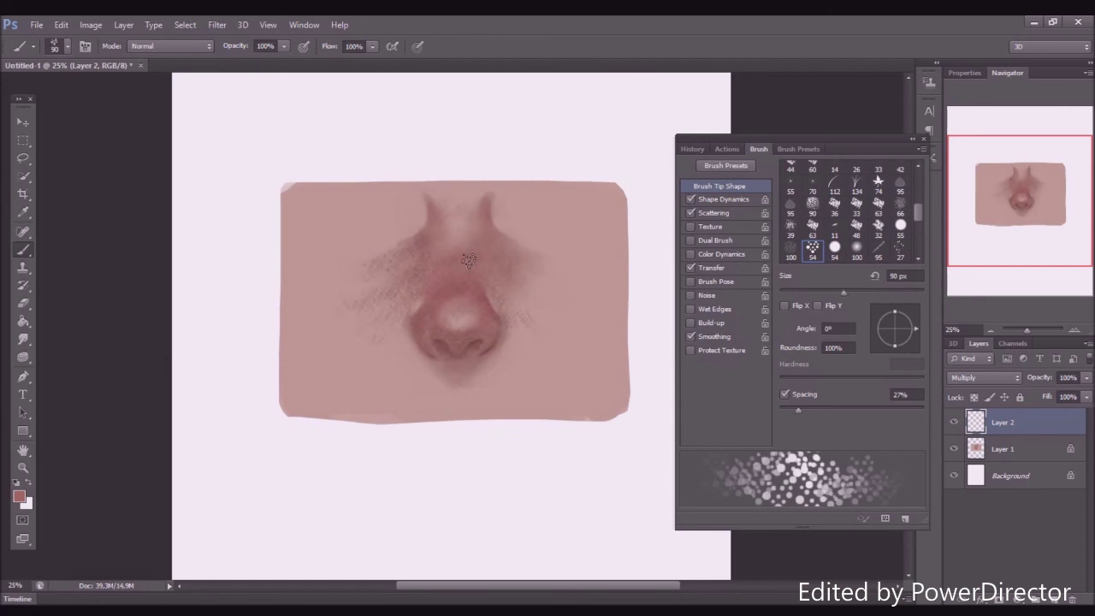
left_click_drag(469, 260, 558, 288)
Erase the speckled texture from the Multiply layer with a soft 900 px eraser.
key("e")
right_click(552, 378)
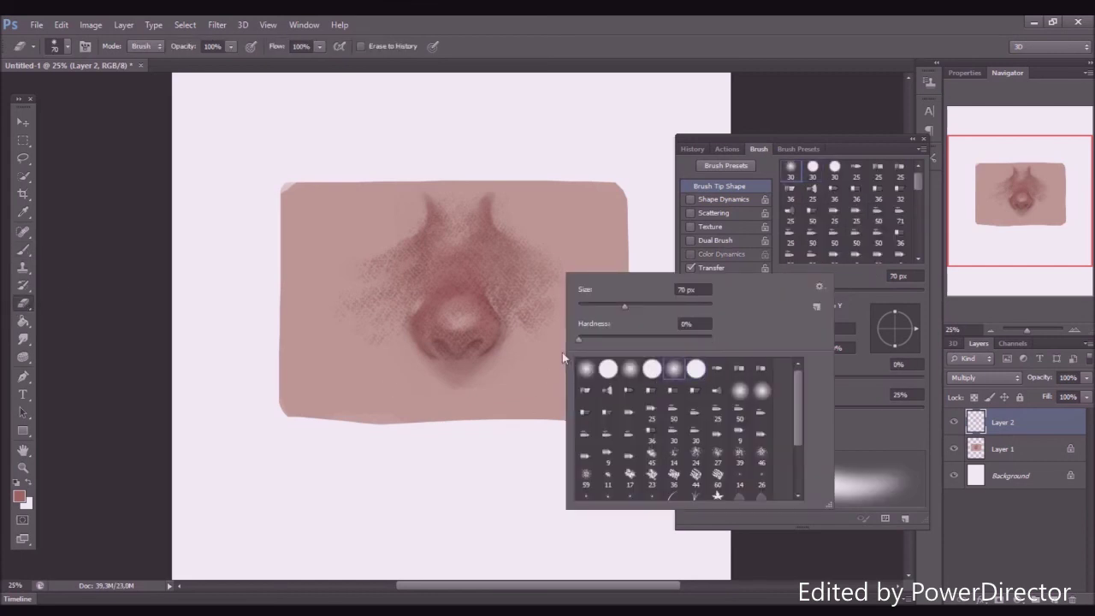
left_click(500, 188)
key("bracketright")
key("bracketright")
key("bracketright")
key("bracketright")
key("bracketright")
key("bracketright")
key("bracketright")
key("bracketright")
key("bracketright")
key("bracketright")
key("bracketright")
key("bracketright")
key("bracketright")
key("bracketright")
key("bracketright")
left_click_drag(402, 244, 360, 299)
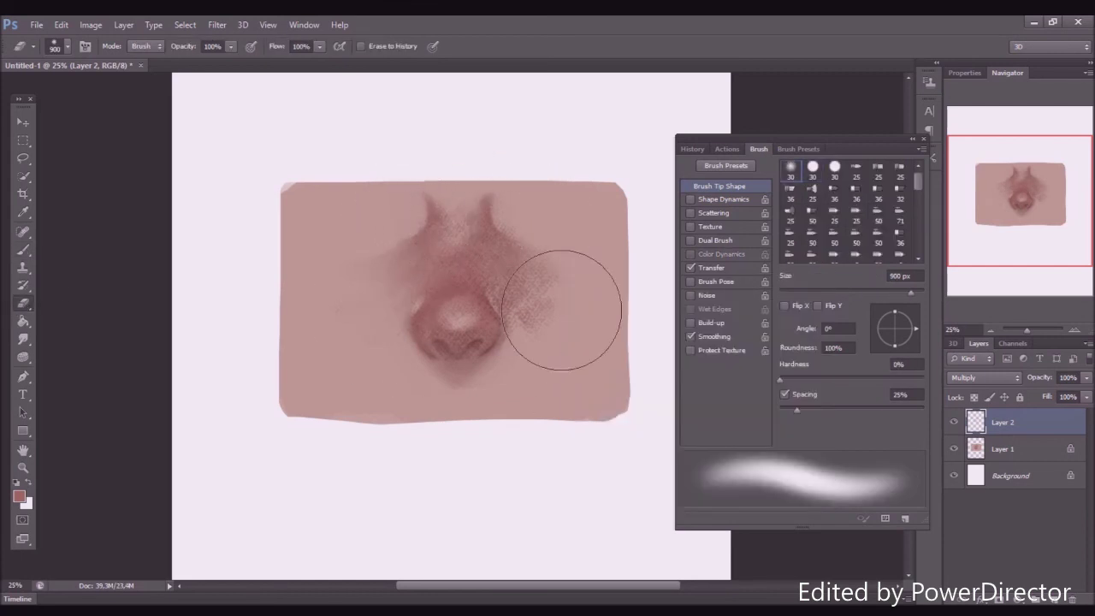
left_click_drag(562, 310, 503, 228)
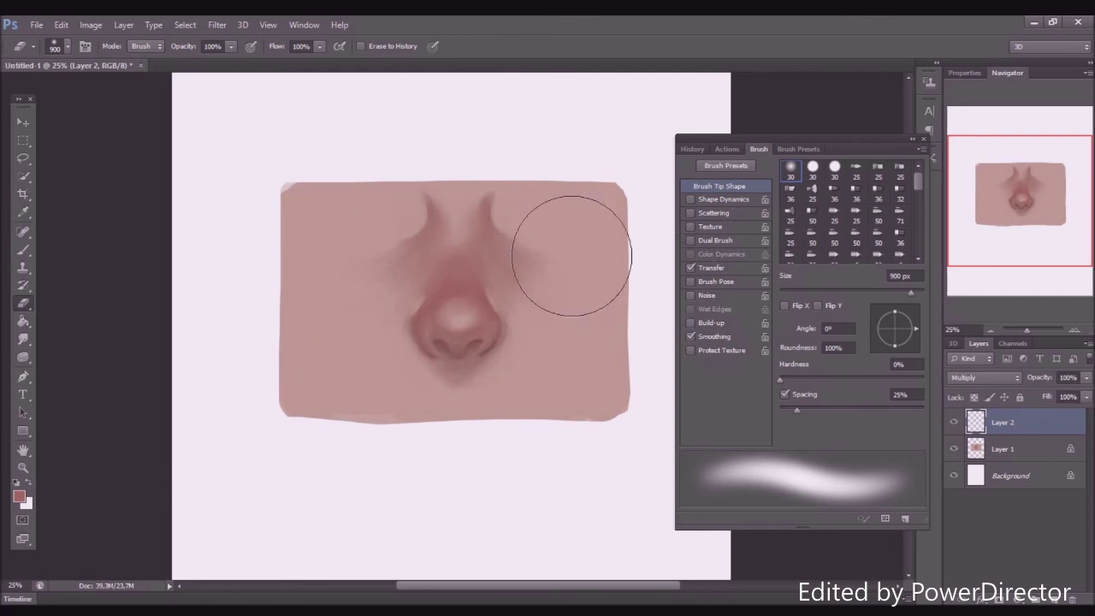
Switch back to painting with the hard round brush at 50 px.
right_click(542, 262)
left_click(587, 126)
left_click(23, 249)
right_click(416, 310)
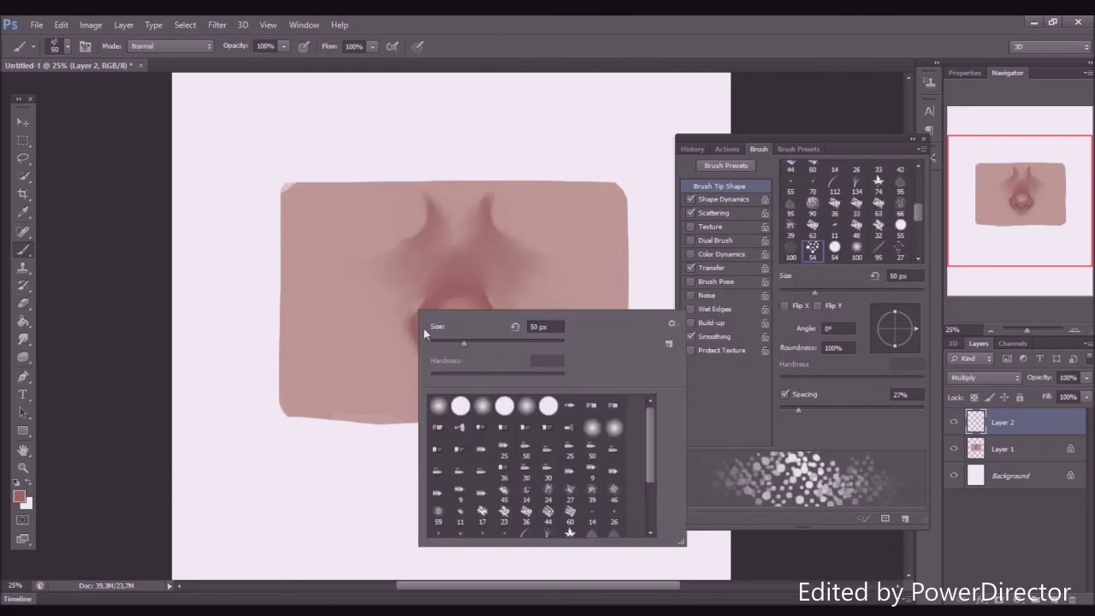
left_click(460, 406)
key("Return")
Try a short shadow stroke beneath the left nose wing on the Multiply layer and undo it.
left_click_drag(429, 346, 437, 355)
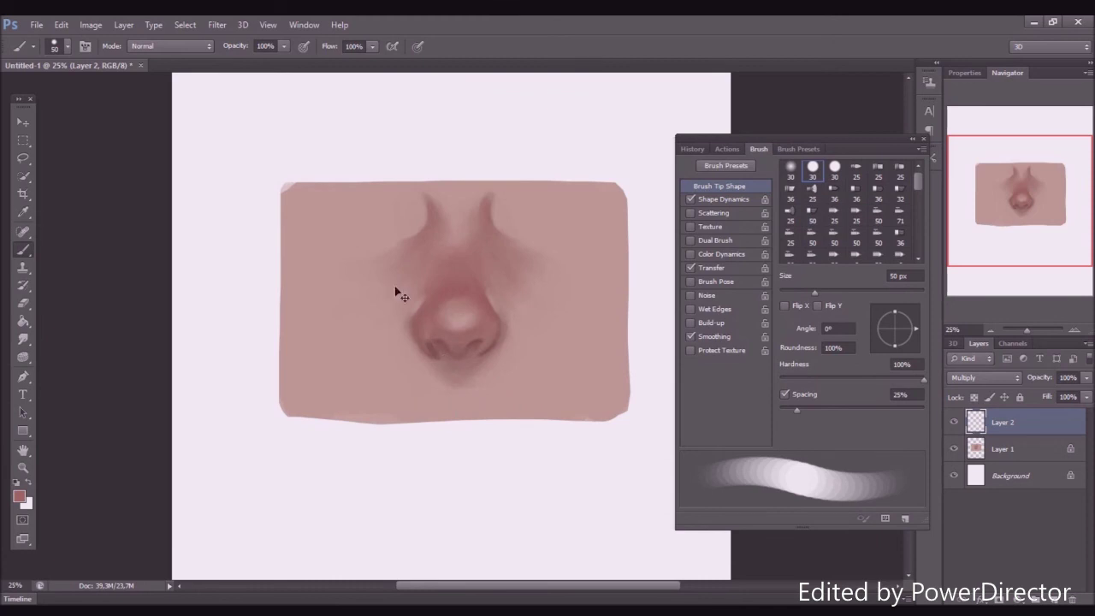
left_click(189, 47)
left_click(189, 47)
key("ctrl+z")
On Layer 1, darken the area beneath the nose at 50 px and refine the left wing's edge at 35 px.
left_click(1016, 454)
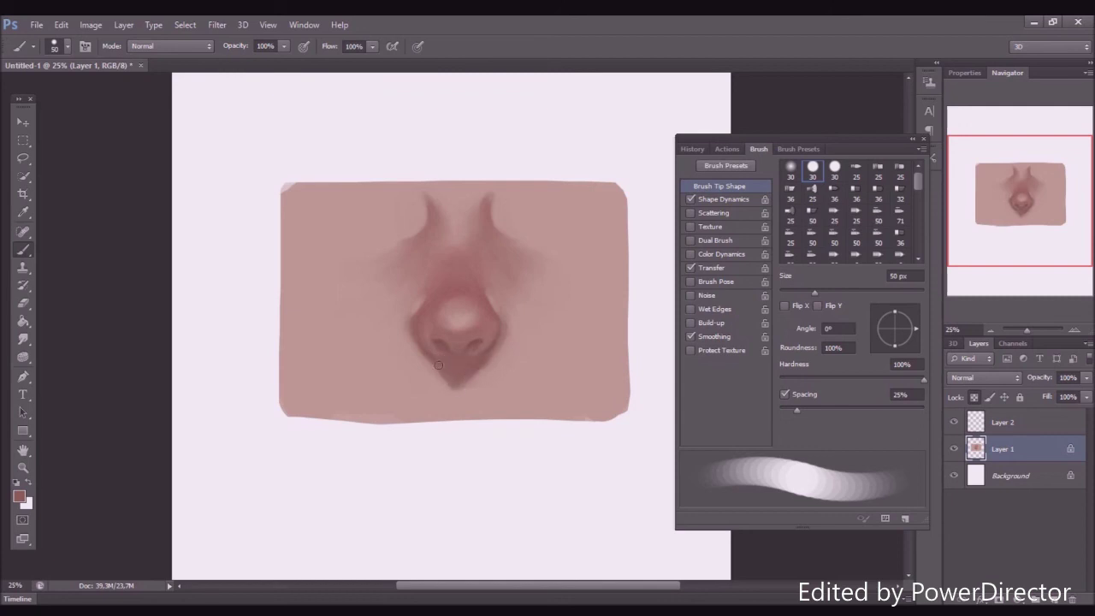
key("bracketleft")
key("bracketleft")
key("bracketleft")
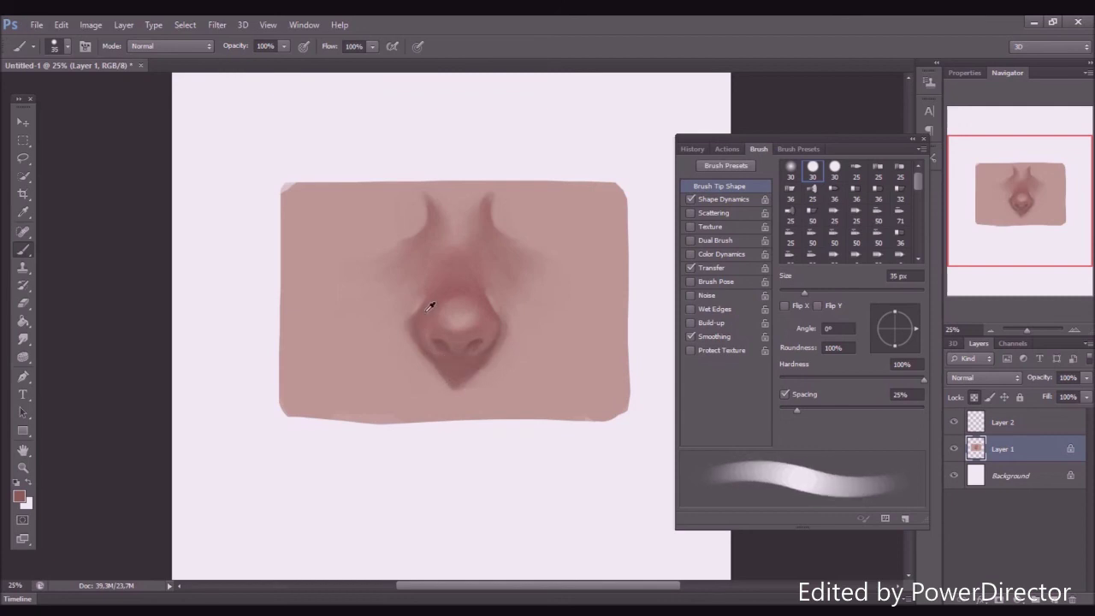
left_click(416, 346, "alt")
left_click(420, 320, "alt")
left_click(417, 327, "alt")
Refine the right wing's edge and shape the shadow beneath the nose with sampled tones at 35 px.
left_click(504, 327, "alt")
left_click(496, 309, "alt")
left_click(521, 340, "alt")
left_click_drag(505, 331, 462, 396)
left_click(441, 363, "alt")
left_click(488, 379, "alt")
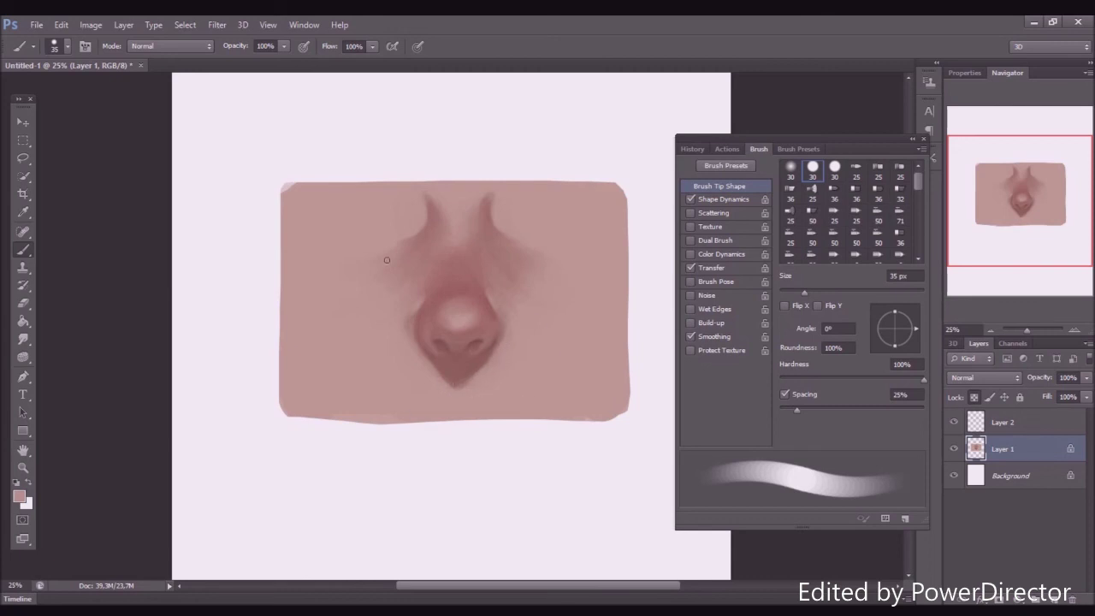